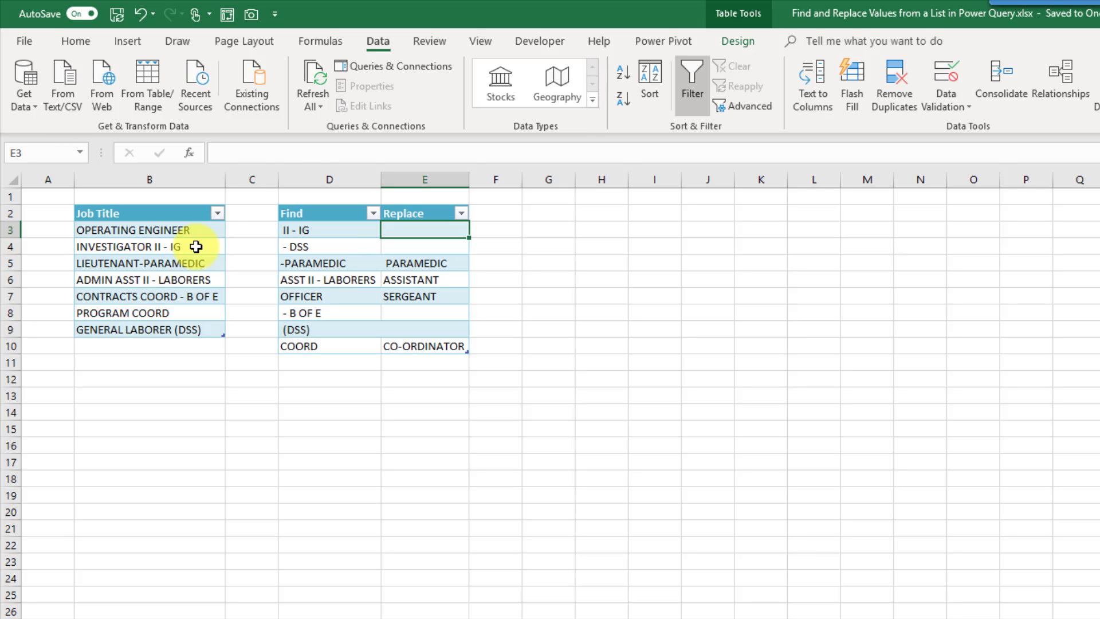
Point out the INVESTIGATOR II - IG title and its Find/Replace entry with an empty replacement
{"action": "left_click", "coordinate": [196, 246]}
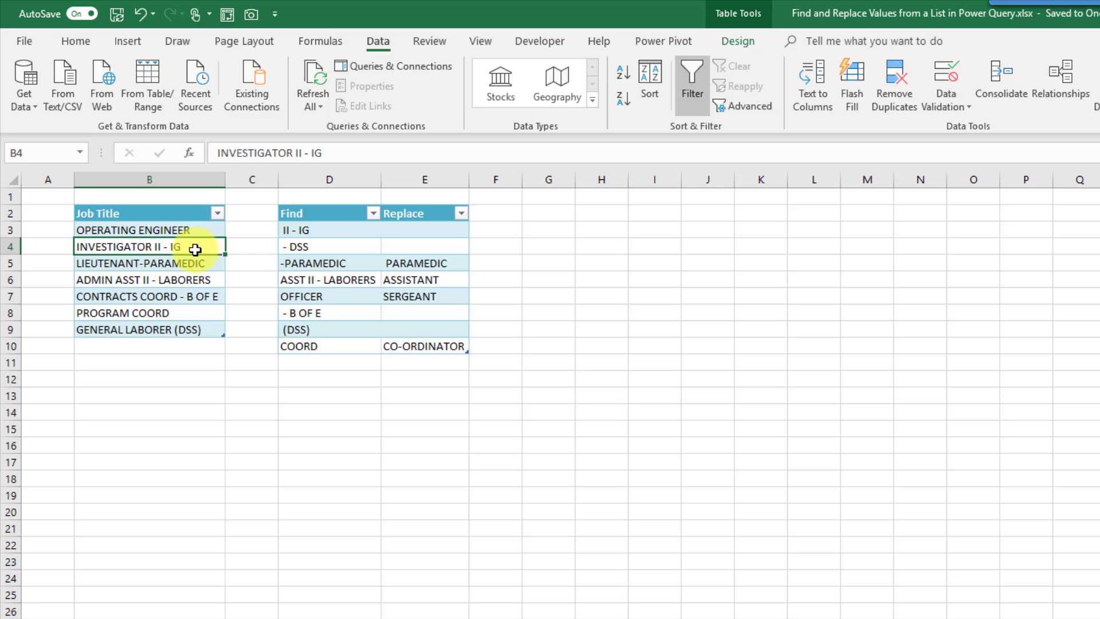
{"action": "left_click", "coordinate": [328, 229]}
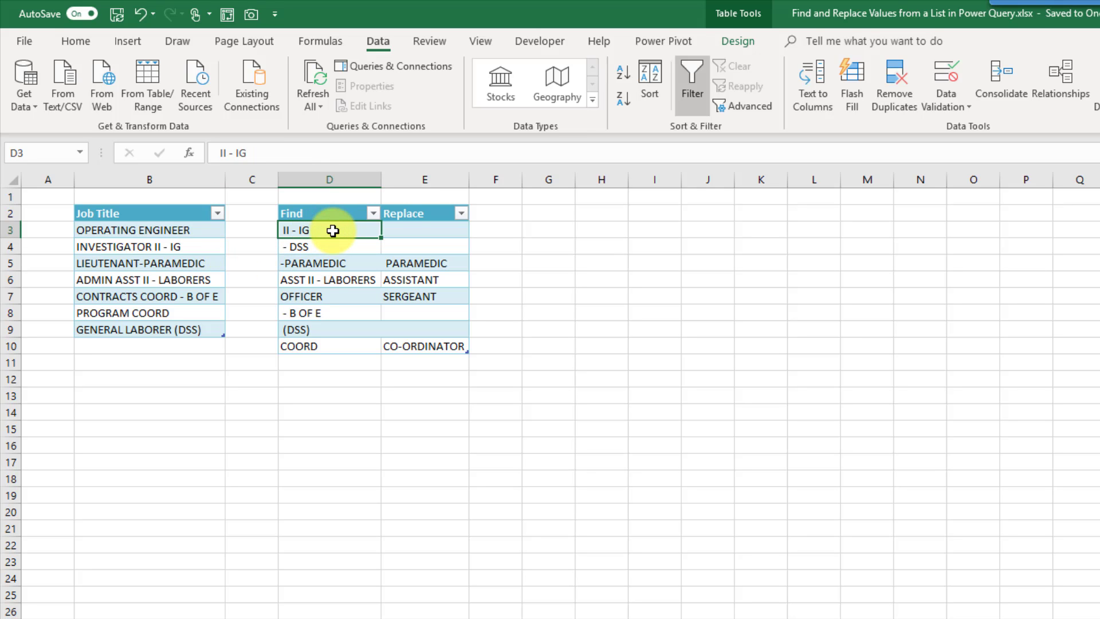
{"action": "left_click", "coordinate": [416, 229]}
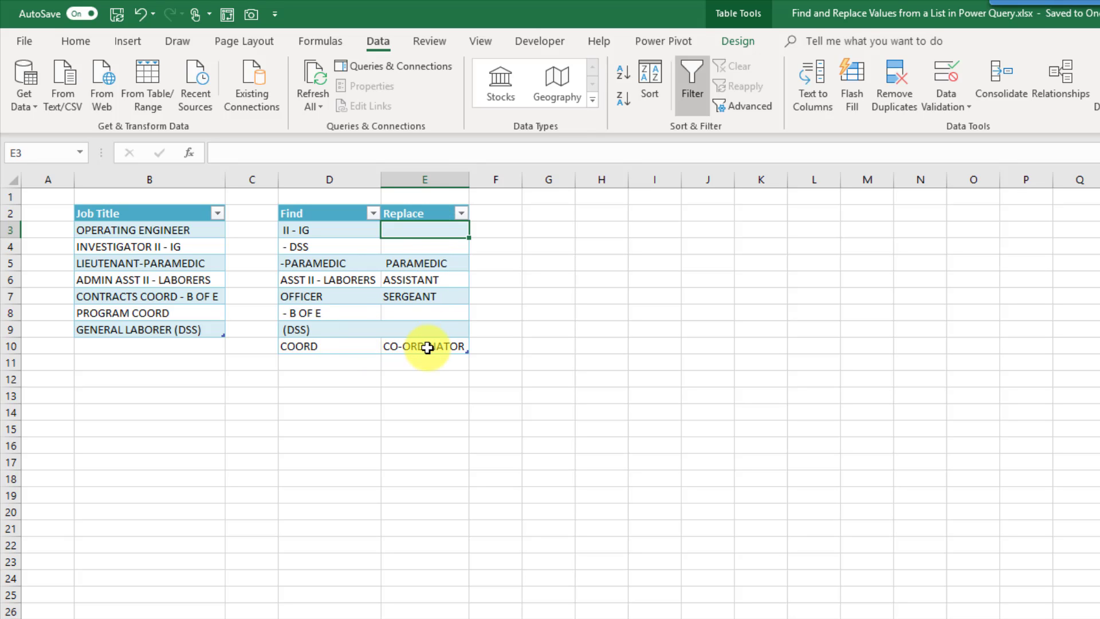
Load the Job Title table into Power Query and widen the Job Title column
{"action": "left_click", "coordinate": [152, 231]}
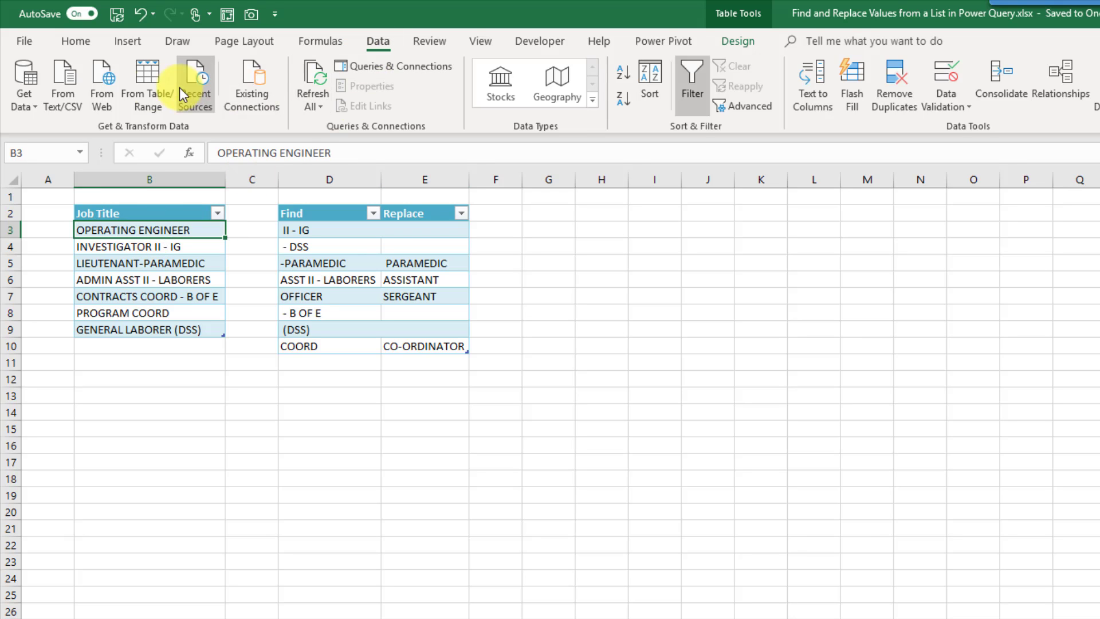
{"action": "left_click", "coordinate": [153, 80]}
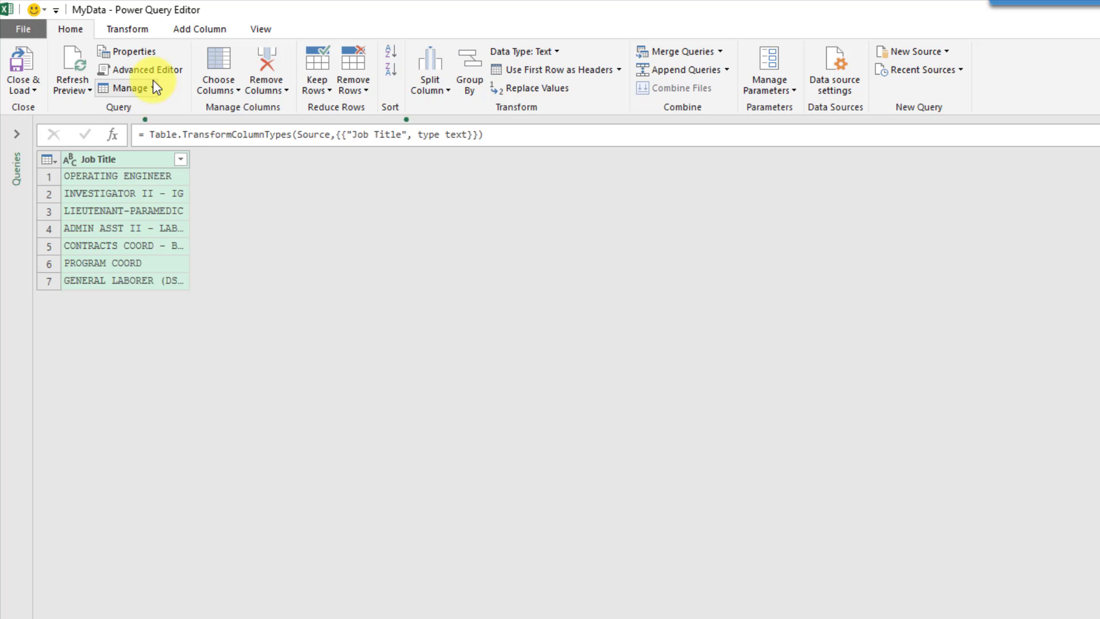
{"action": "left_click", "coordinate": [189, 159]}
{"action": "left_click_drag", "start_coordinate": [233, 163], "coordinate": [259, 162]}
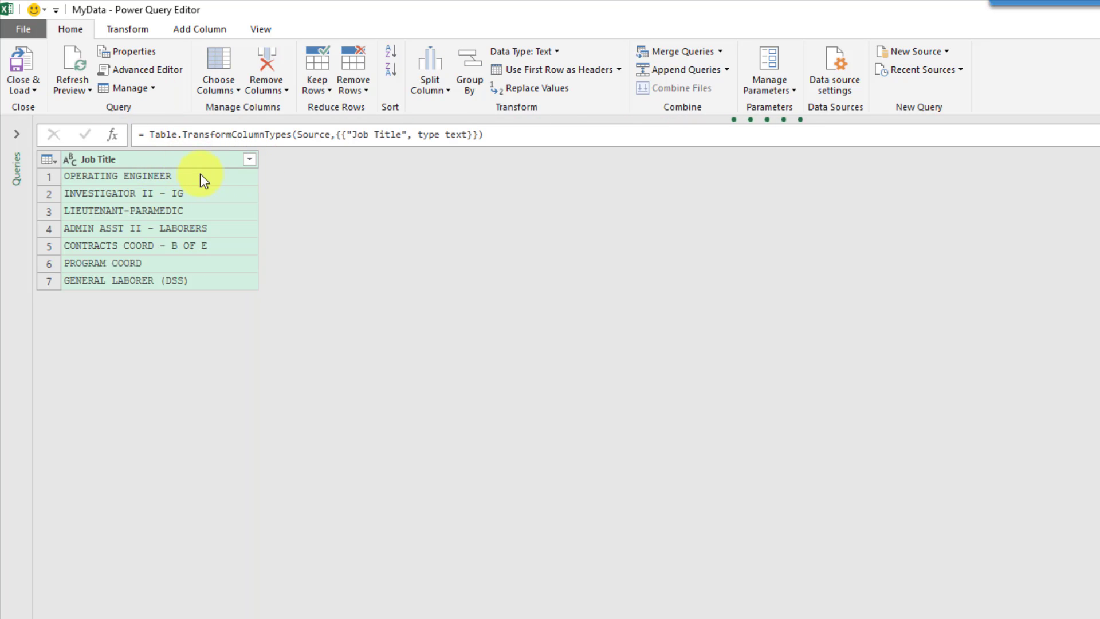
Replace 'II - IG' with nothing in the Job Title column
{"action": "right_click", "coordinate": [188, 159]}
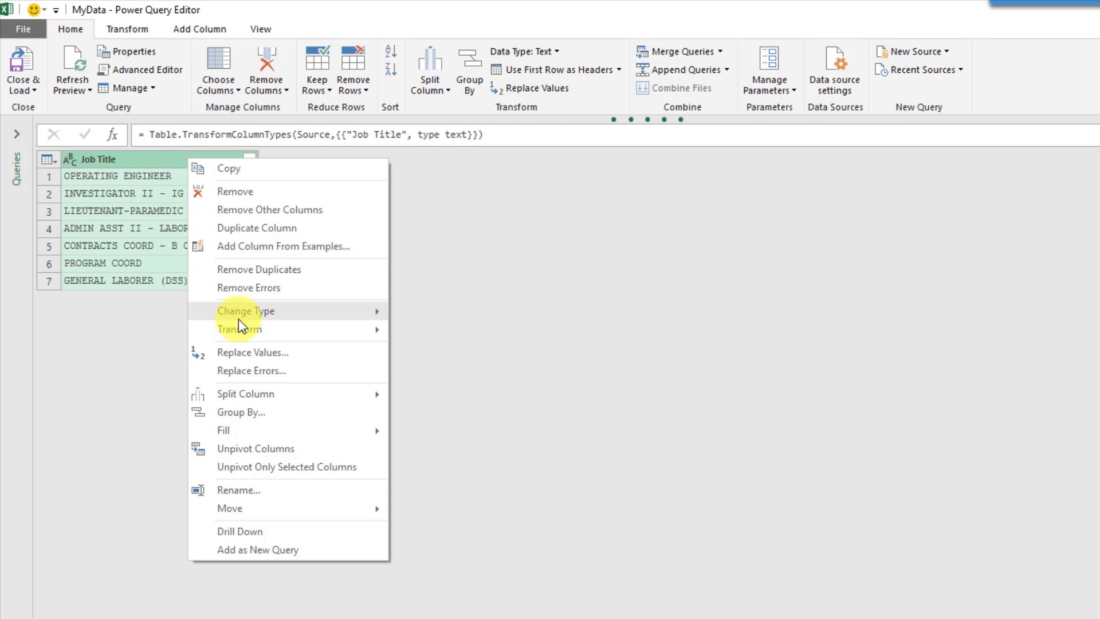
{"action": "left_click", "coordinate": [253, 353]}
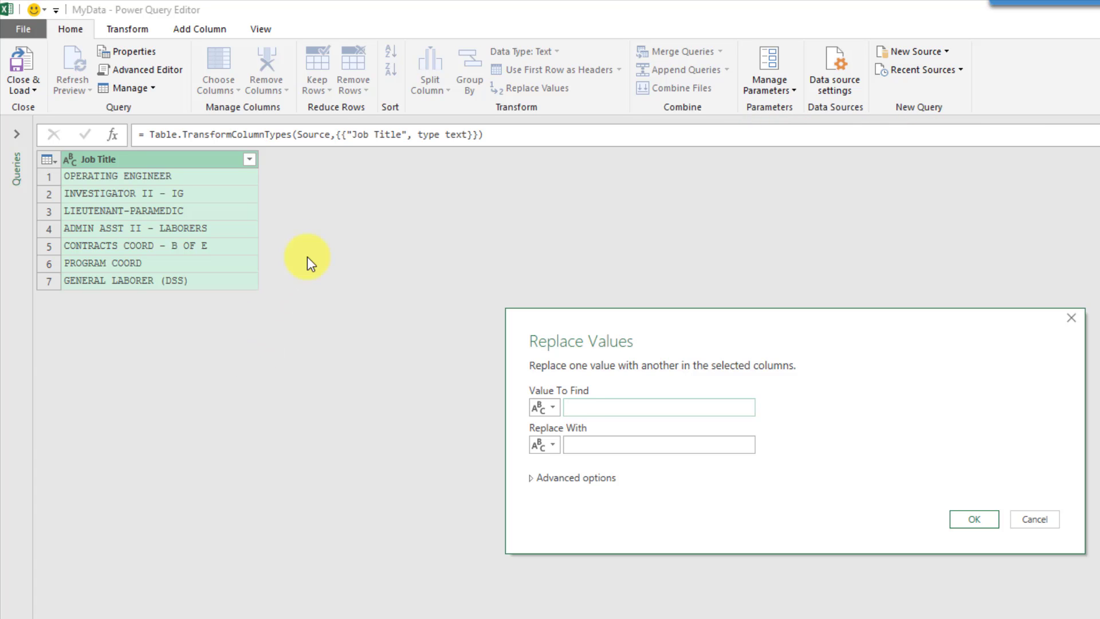
{"action": "left_click", "coordinate": [586, 408]}
{"action": "type", "text": "II - IG"}
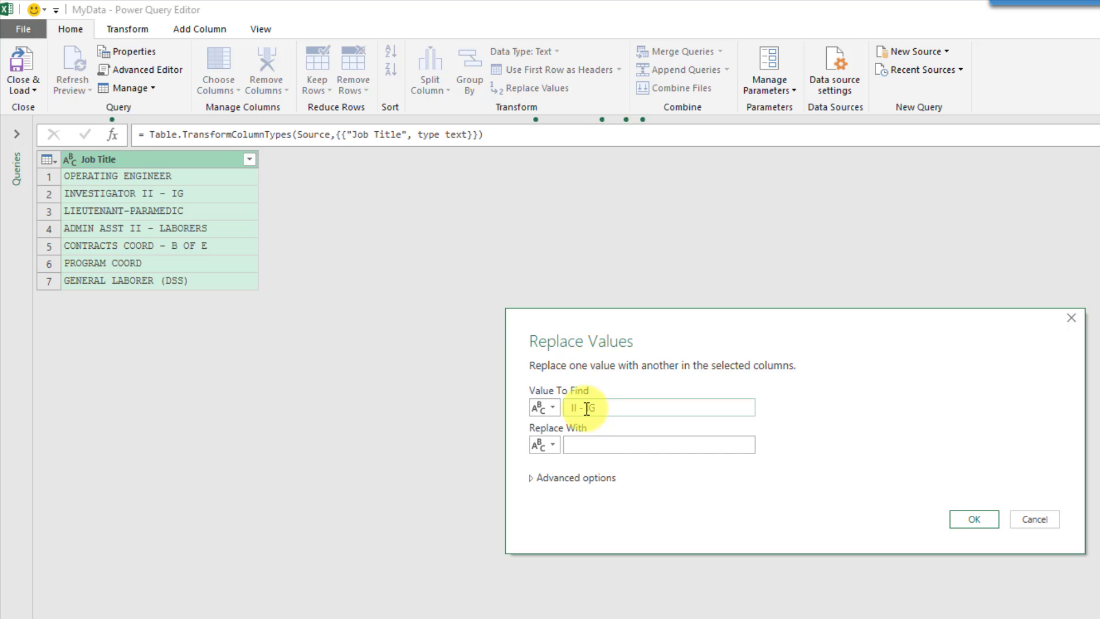
{"action": "left_click", "coordinate": [598, 446]}
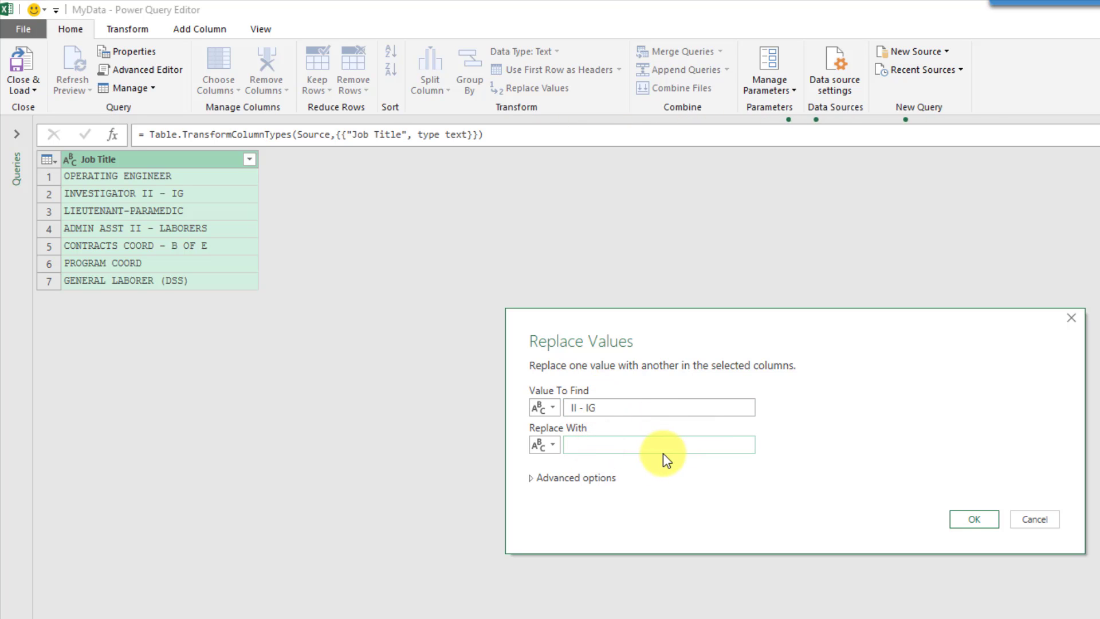
{"action": "left_click", "coordinate": [973, 519]}
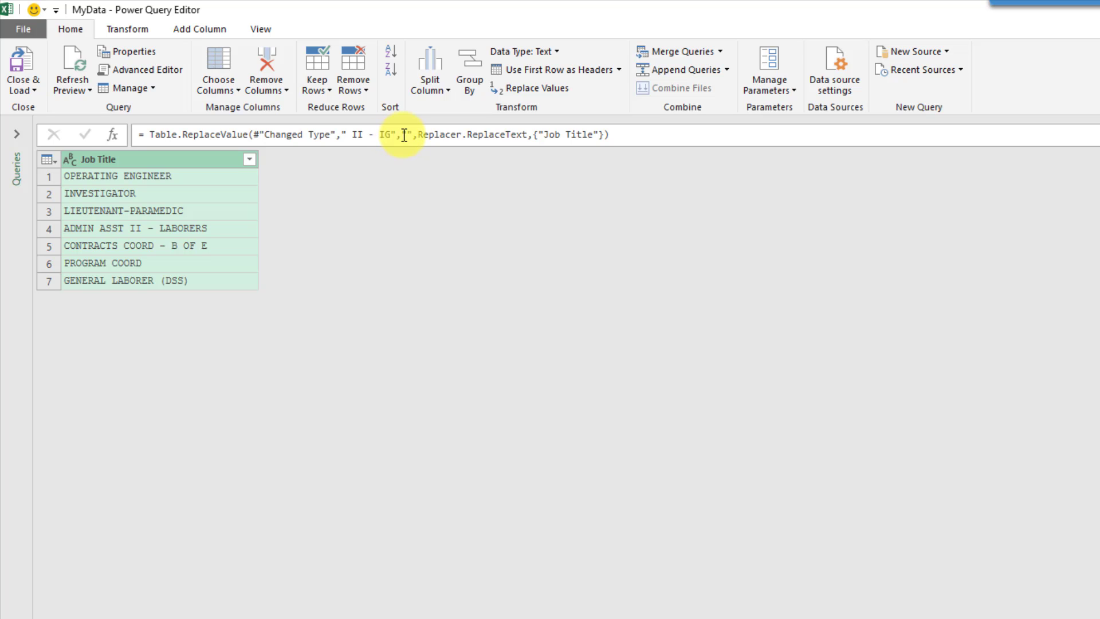
{"action": "left_click_drag", "start_coordinate": [401, 136], "coordinate": [412, 135]}
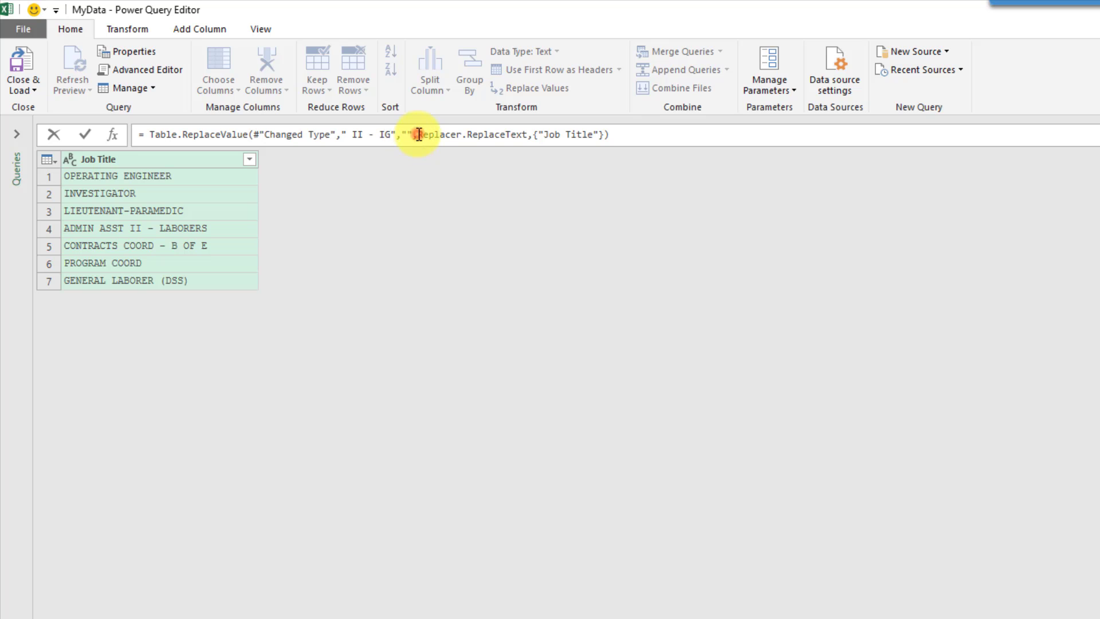
{"action": "left_click_drag", "start_coordinate": [418, 135], "coordinate": [511, 135]}
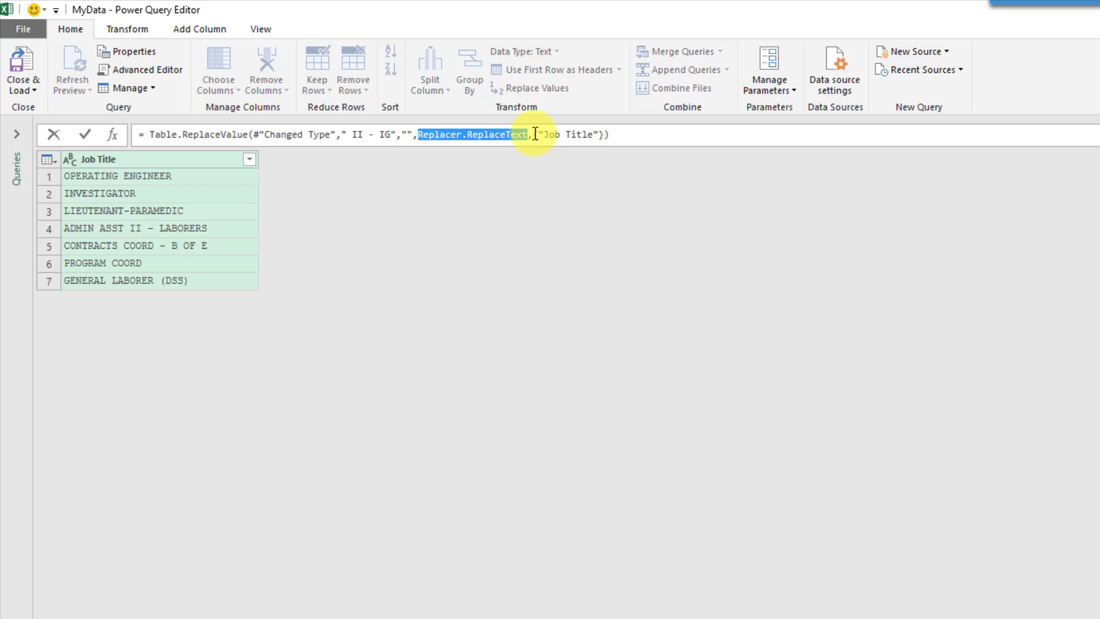
{"action": "left_click_drag", "start_coordinate": [535, 134], "coordinate": [603, 134]}
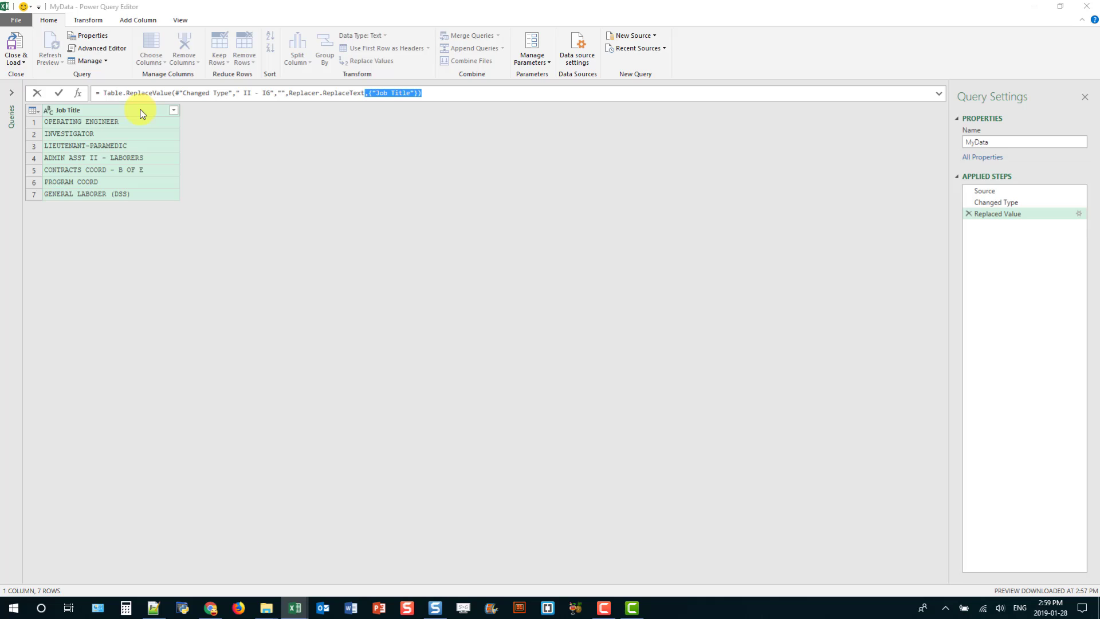
Delete the Replaced Value step and load the query to the existing worksheet at G2
{"action": "left_click", "coordinate": [968, 212]}
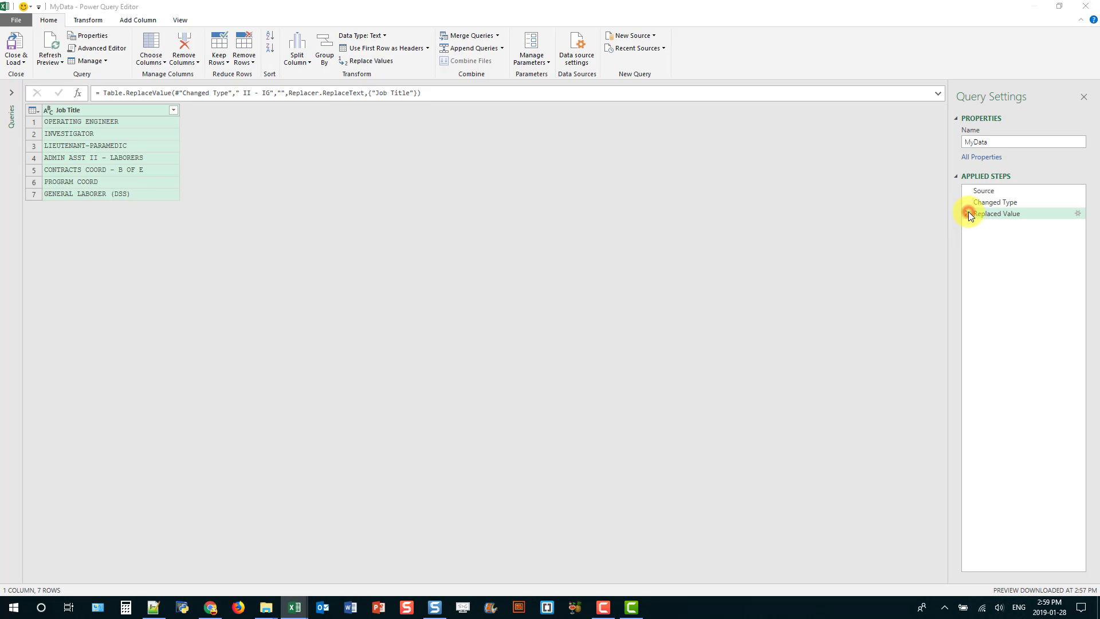
{"action": "left_click", "coordinate": [968, 213]}
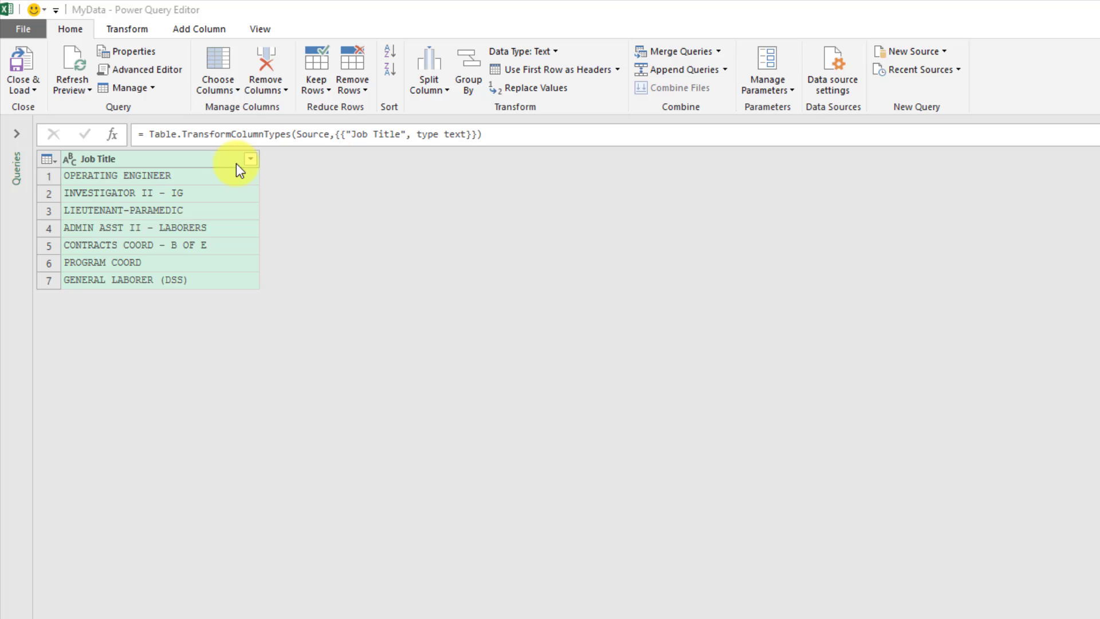
{"action": "left_click", "coordinate": [32, 91]}
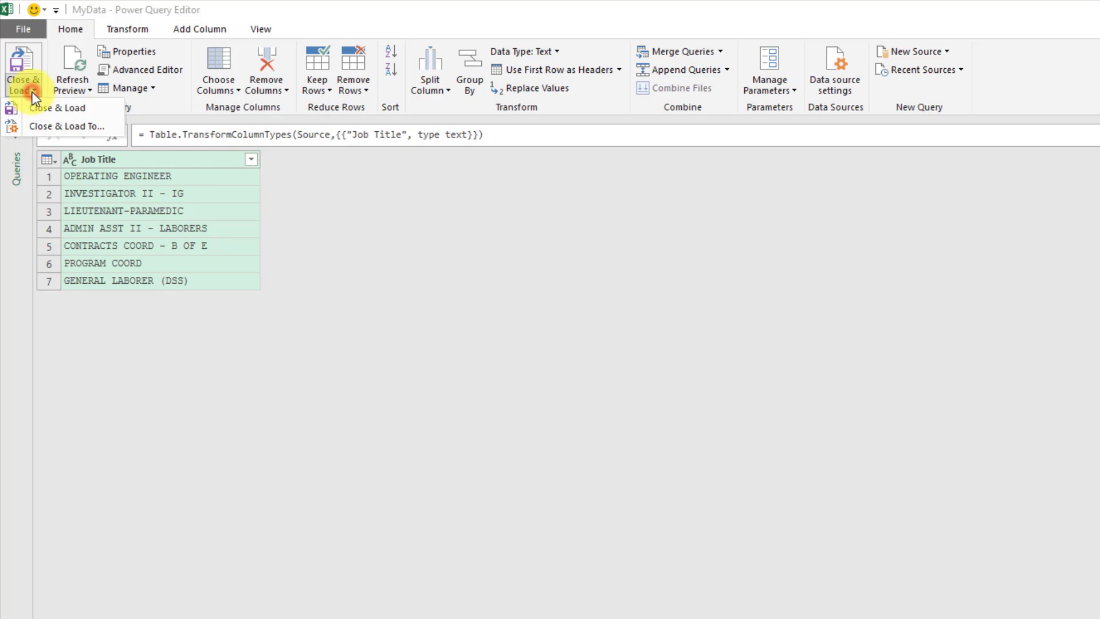
{"action": "left_click", "coordinate": [55, 109]}
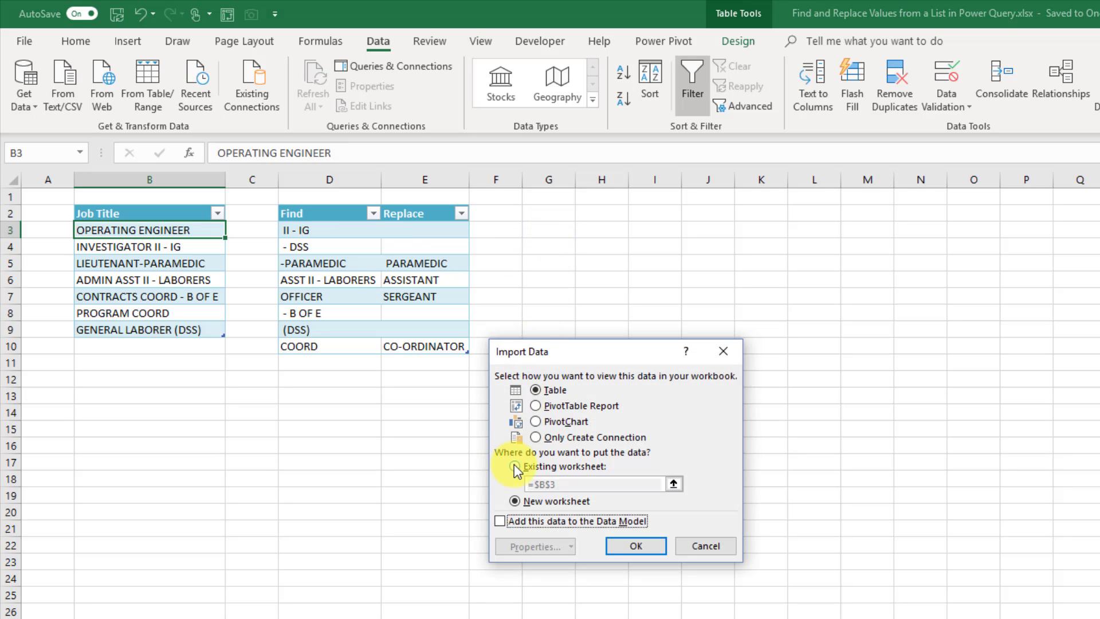
{"action": "left_click", "coordinate": [515, 466]}
{"action": "left_click", "coordinate": [553, 215]}
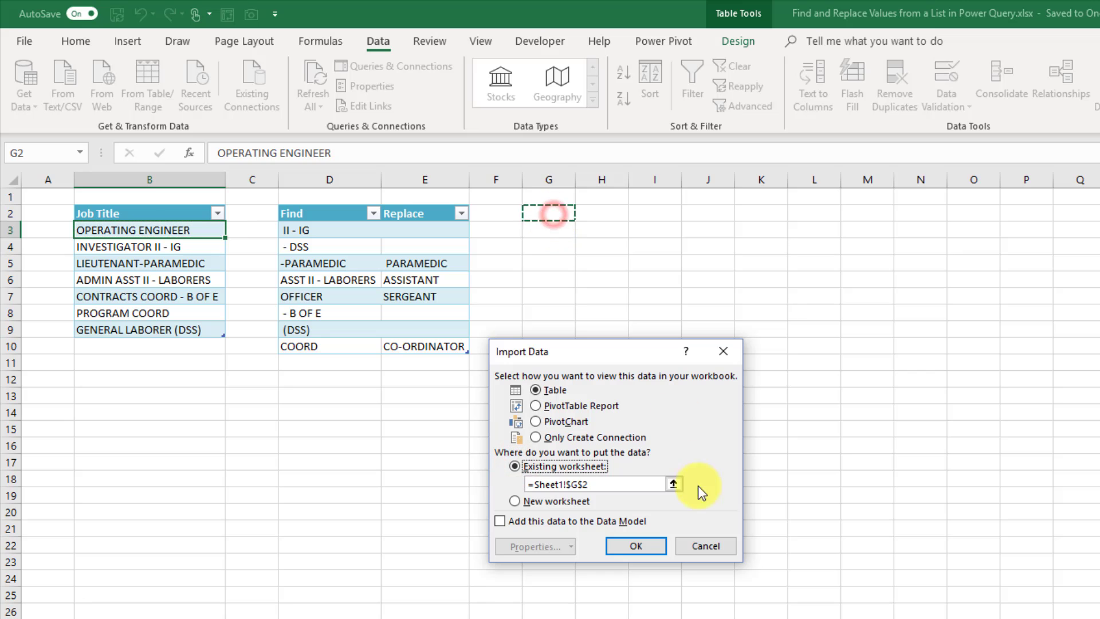
{"action": "left_click", "coordinate": [637, 545]}
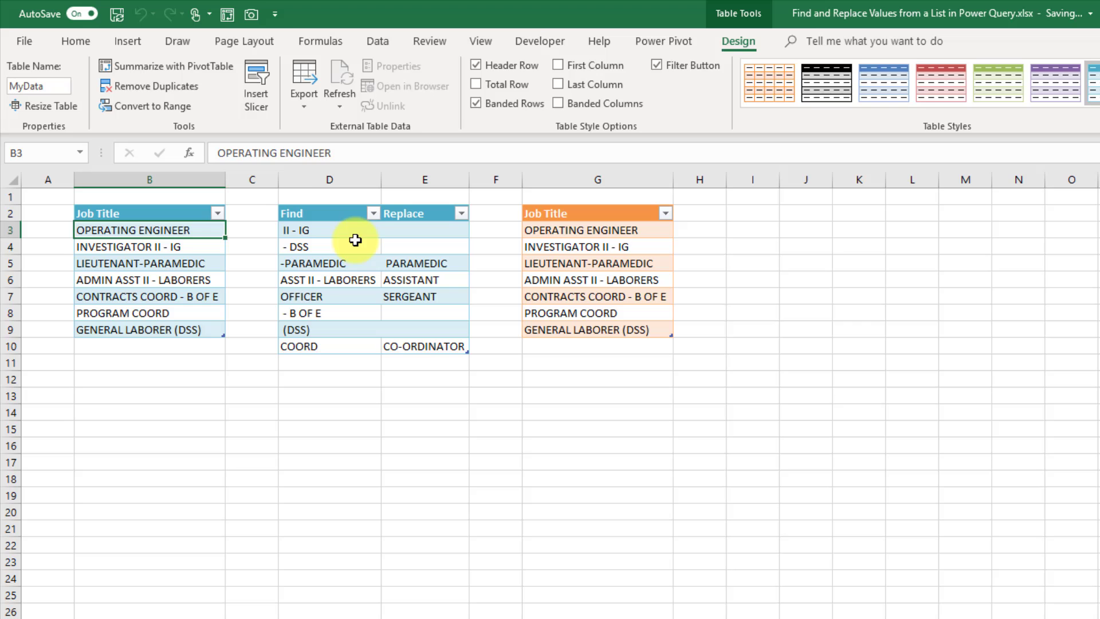
Create a new blank query via Data > Get Data > From Other Sources
{"action": "left_click", "coordinate": [379, 41]}
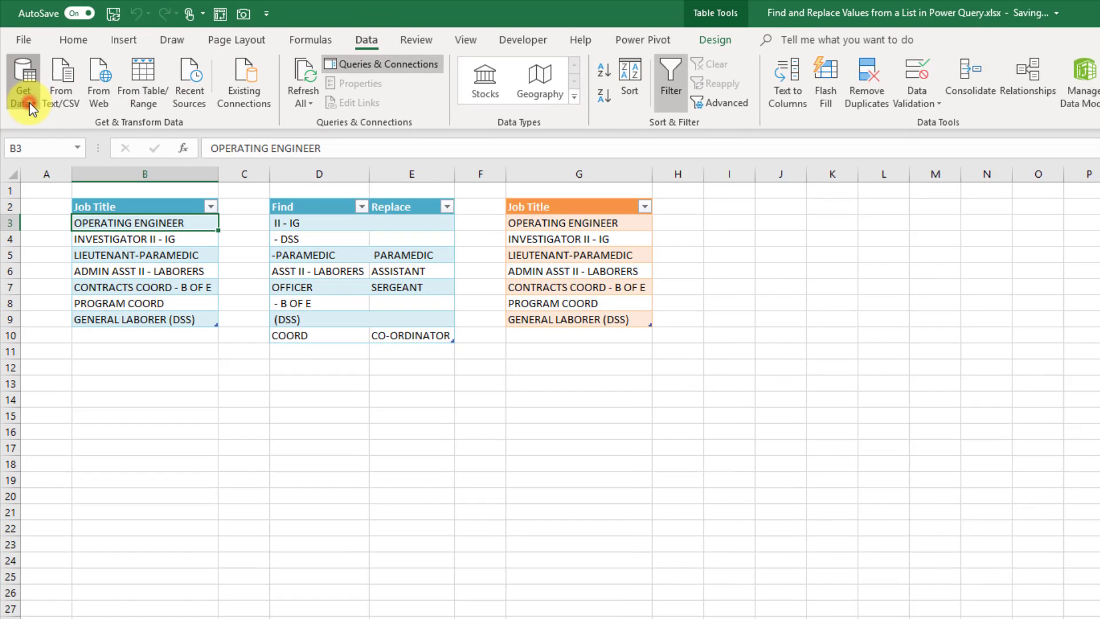
{"action": "left_click", "coordinate": [24, 92]}
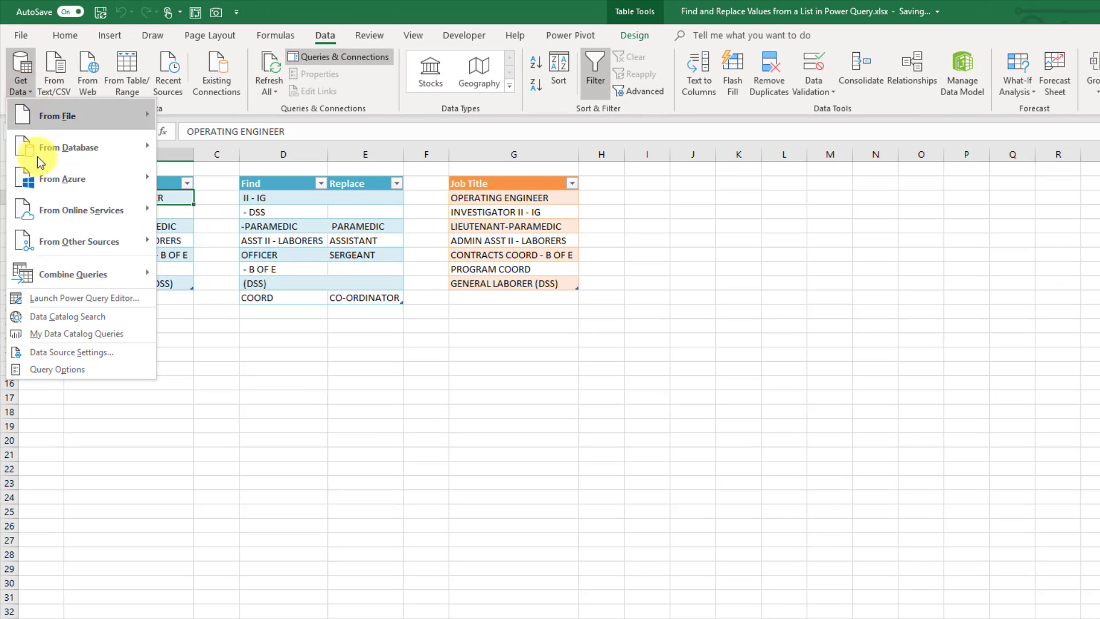
{"action": "mouse_move", "coordinate": [49, 238]}
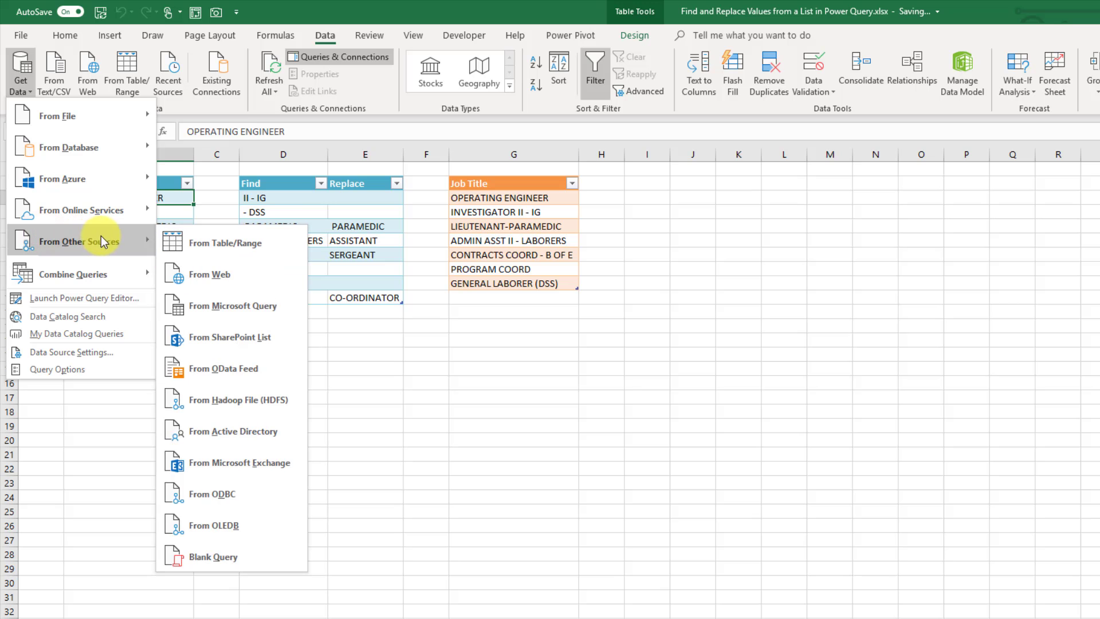
{"action": "left_click", "coordinate": [239, 552]}
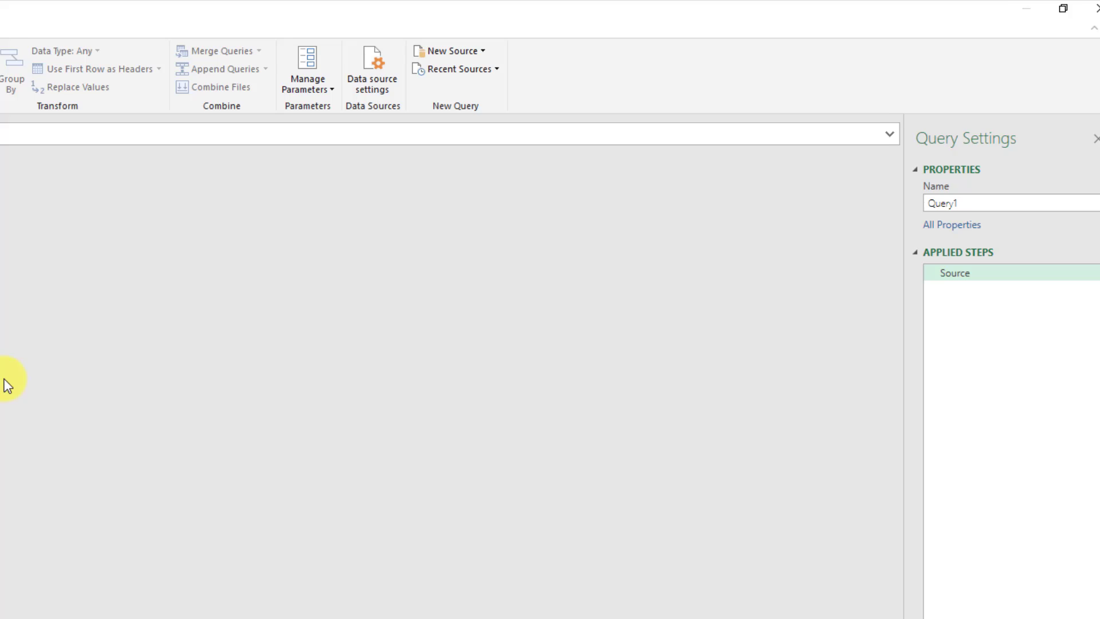
Rename the query from Query1 to fBulkReplace
{"action": "left_click", "coordinate": [967, 202]}
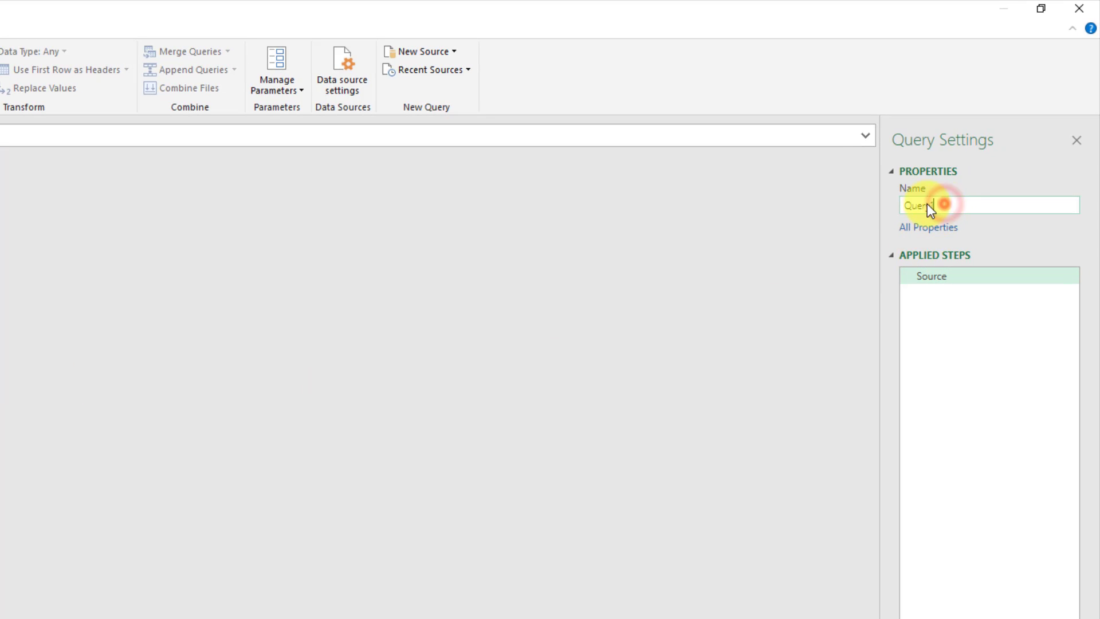
{"action": "left_click_drag", "start_coordinate": [927, 204], "coordinate": [898, 204]}
{"action": "key", "text": "BackSpace"}
{"action": "type", "text": "fBulkReplace"}
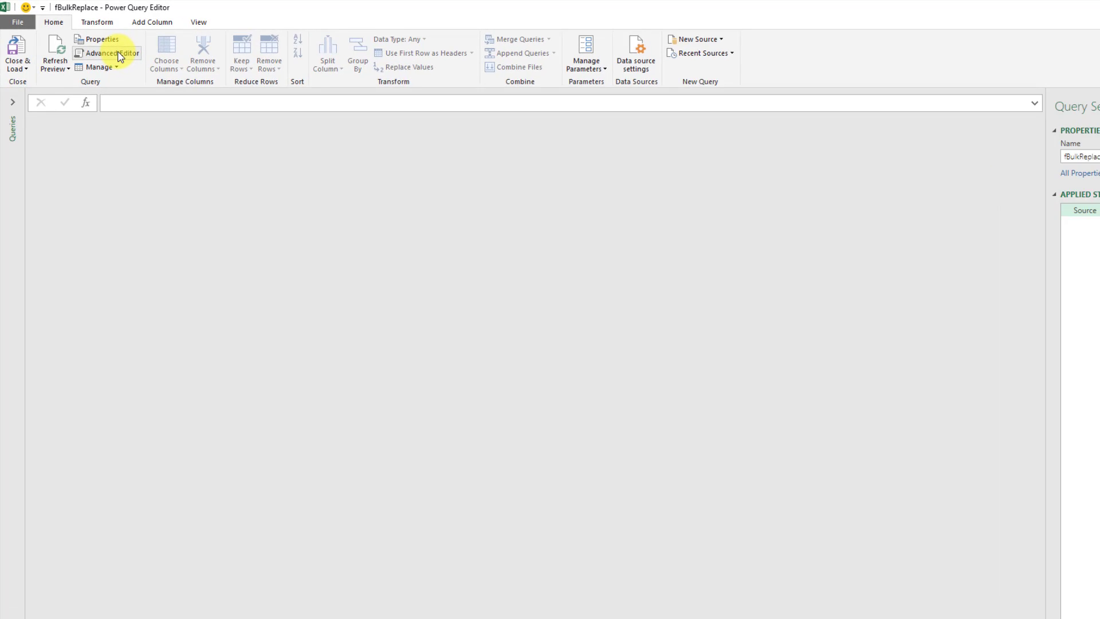
Open fBulkReplace in the Advanced Editor and delete all its default code
{"action": "left_click", "coordinate": [119, 54]}
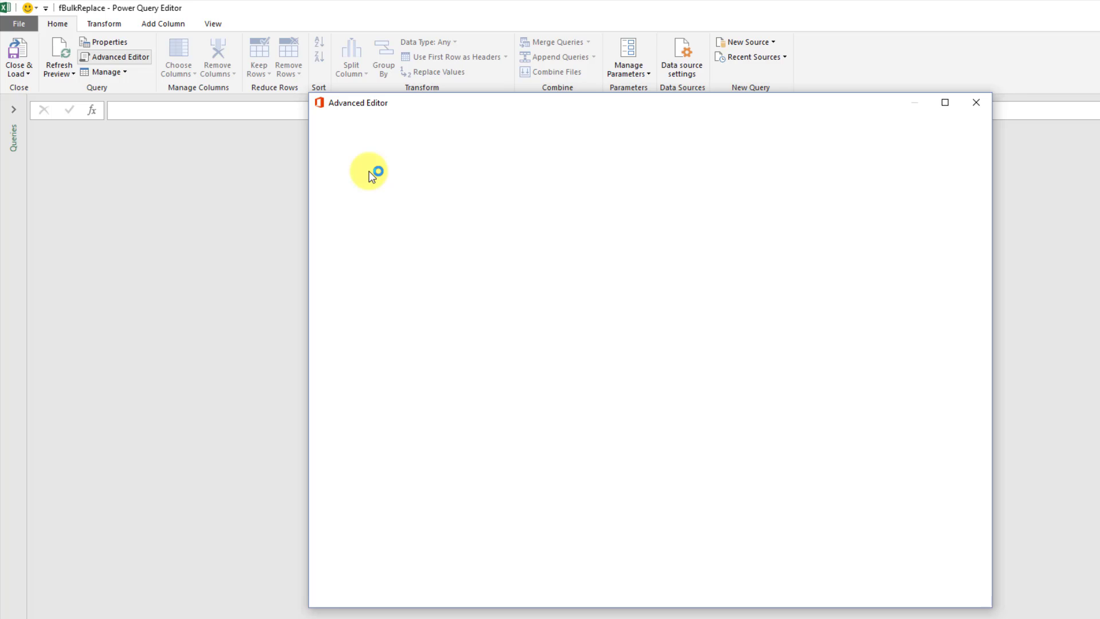
{"action": "left_click_drag", "start_coordinate": [380, 202], "coordinate": [331, 173]}
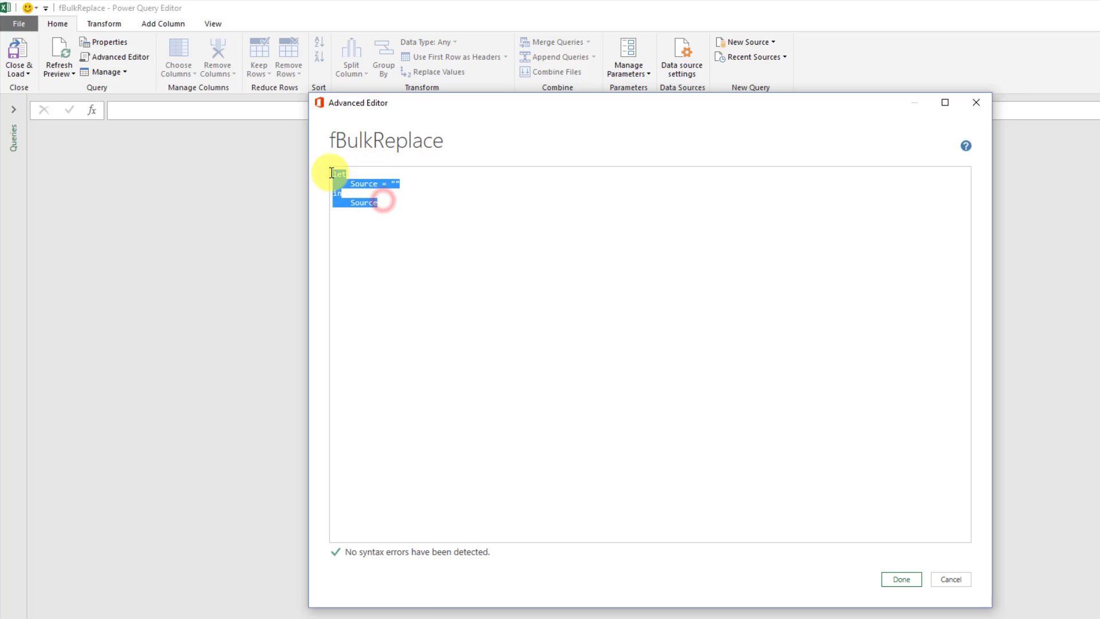
{"action": "key", "text": "Delete"}
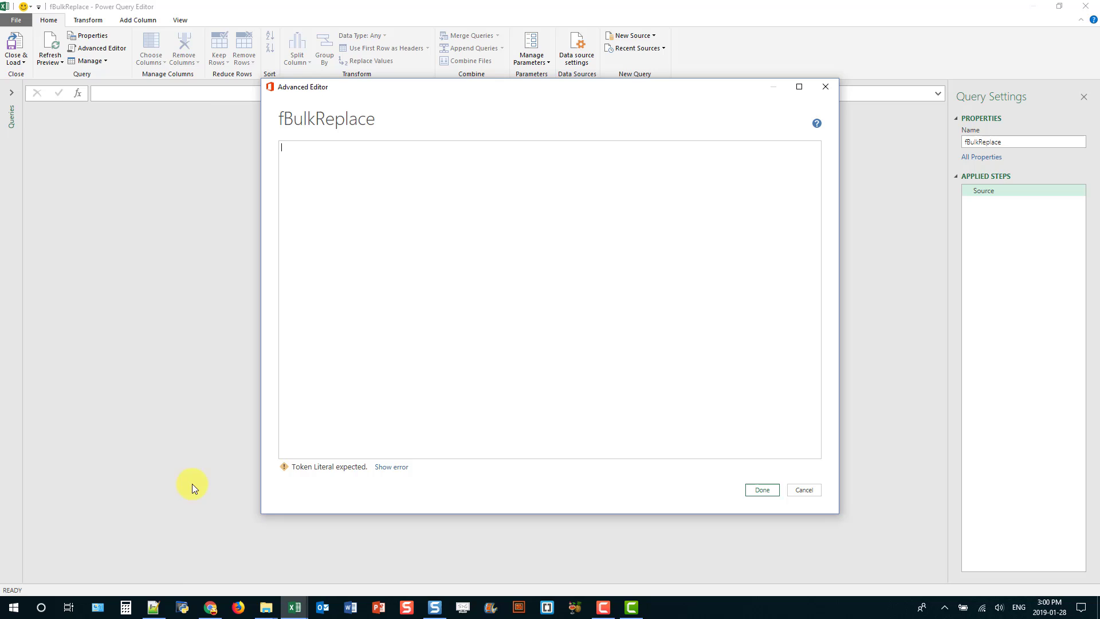
Copy the BulkReplace function code from Notepad++ and return to Excel
{"action": "left_click", "coordinate": [153, 607]}
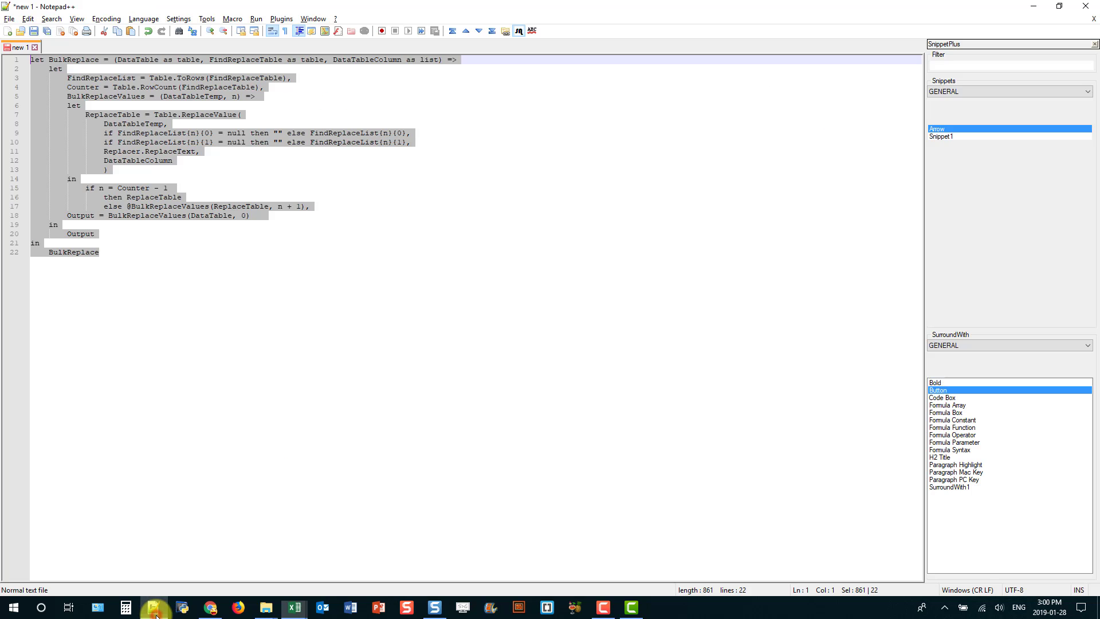
{"action": "right_click", "coordinate": [69, 138]}
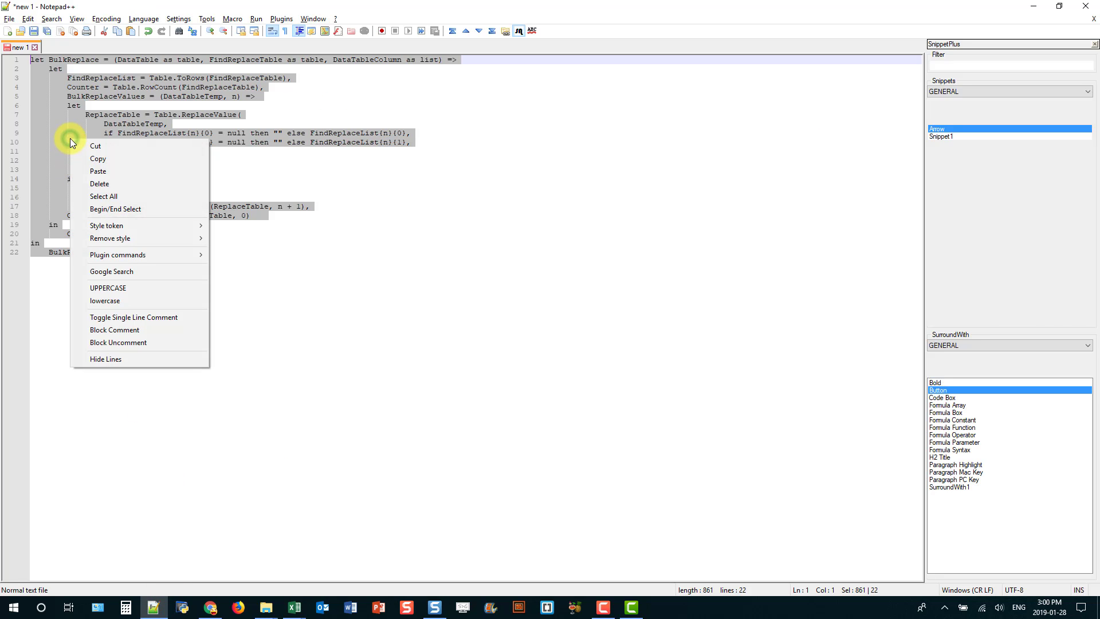
{"action": "left_click", "coordinate": [95, 159]}
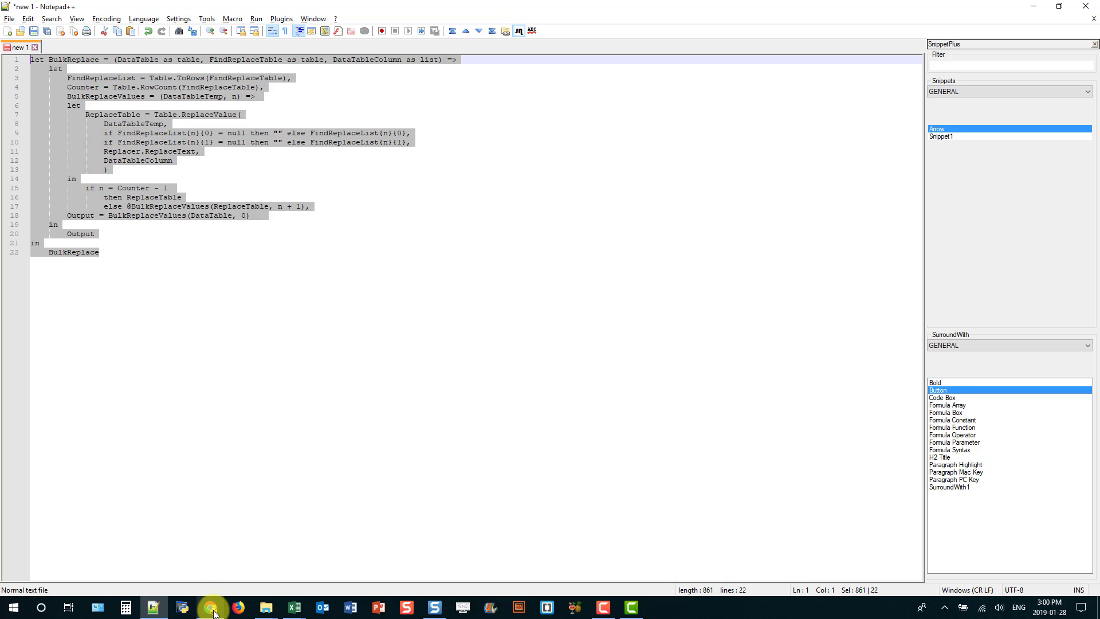
{"action": "left_click", "coordinate": [301, 613]}
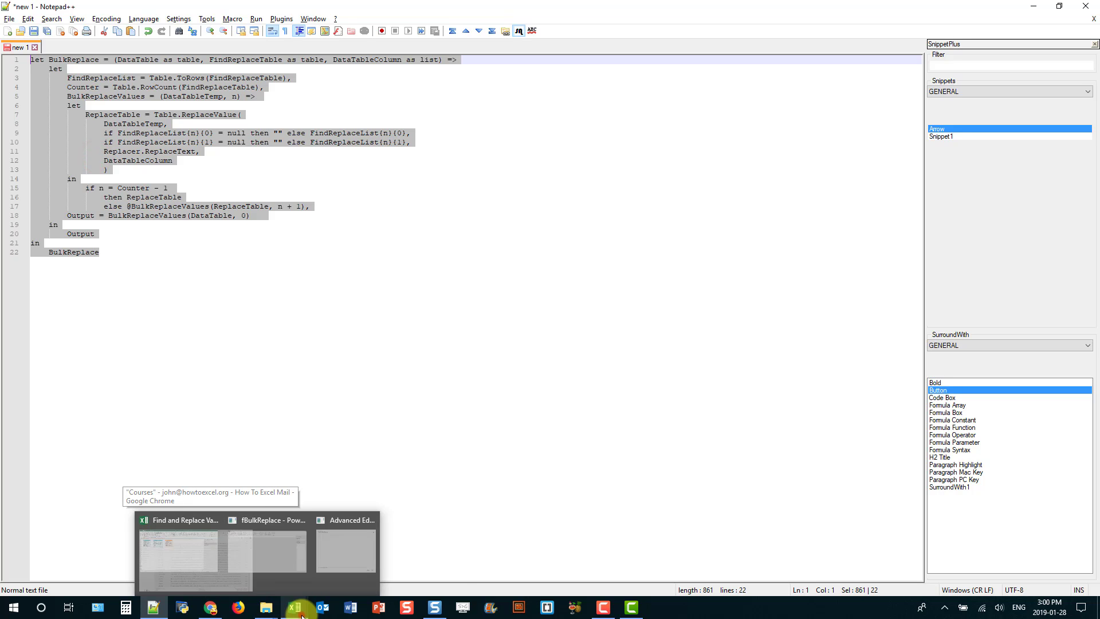
Paste the BulkReplace function code into the empty fBulkReplace Advanced Editor
{"action": "left_click", "coordinate": [411, 551]}
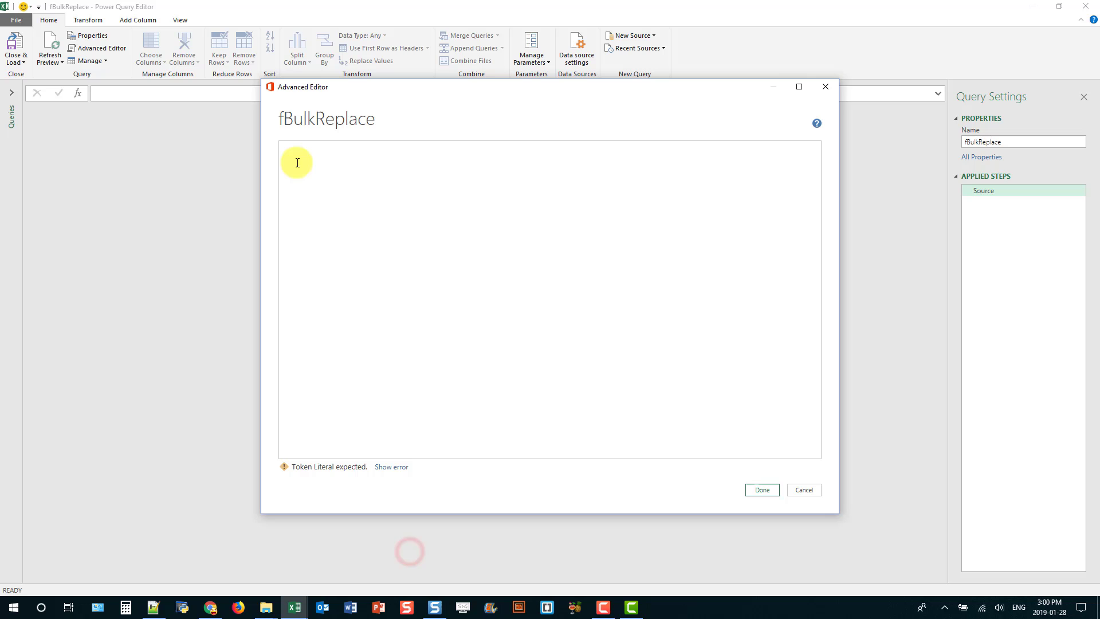
{"action": "left_click", "coordinate": [298, 163]}
{"action": "right_click", "coordinate": [297, 162]}
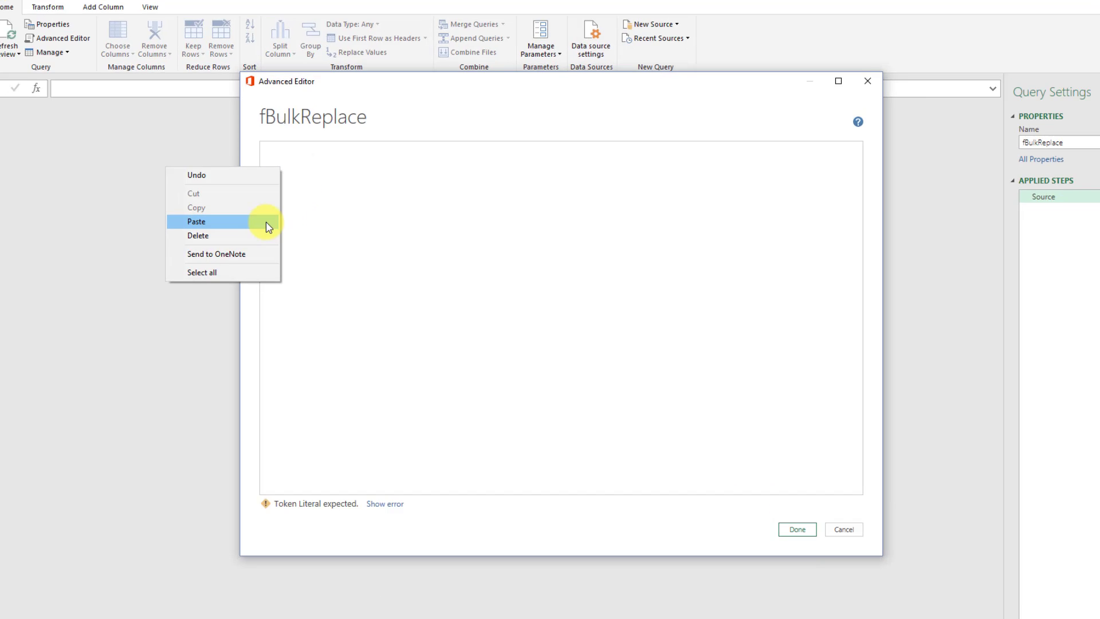
{"action": "left_click", "coordinate": [285, 216]}
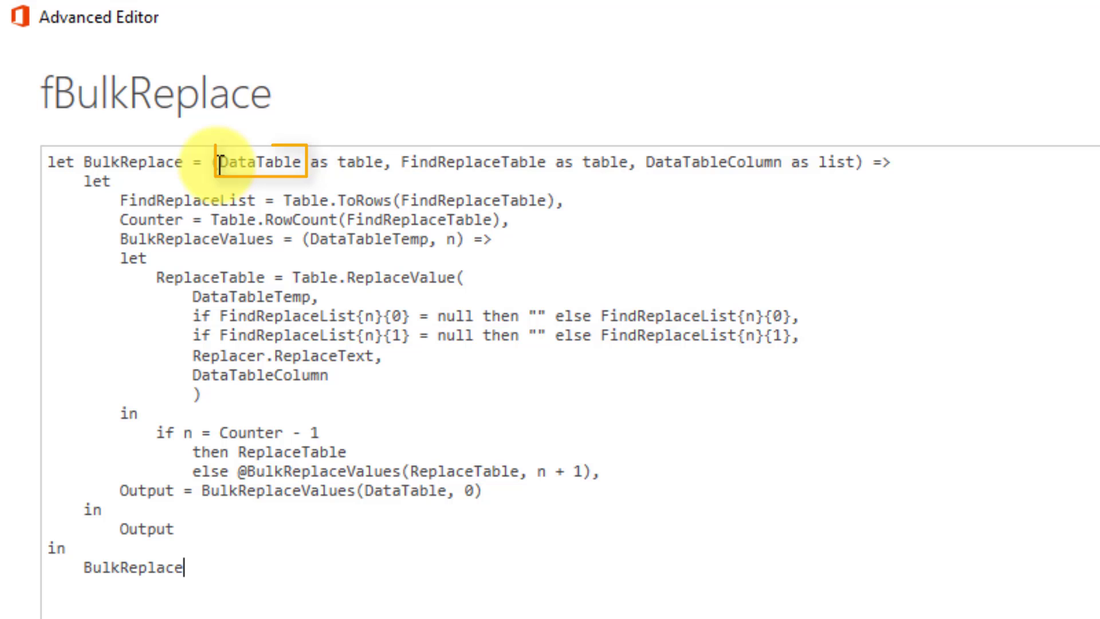
Highlight the DataTable, FindReplaceTable and DataTableColumn parameter names on the first line
{"action": "left_click_drag", "start_coordinate": [220, 165], "coordinate": [303, 160]}
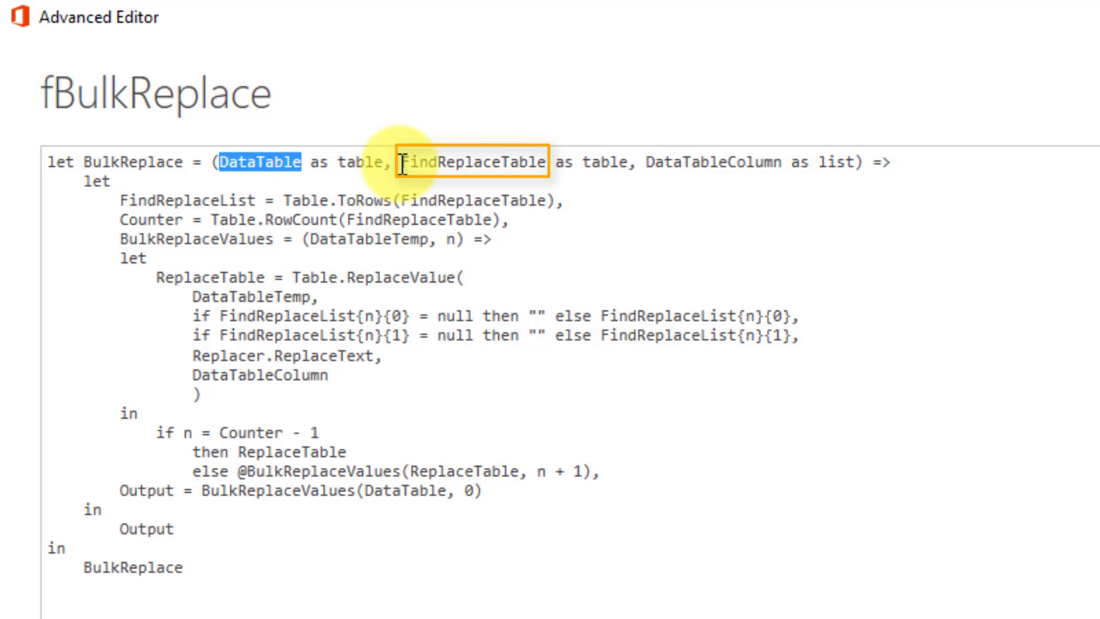
{"action": "left_click_drag", "start_coordinate": [402, 164], "coordinate": [547, 165]}
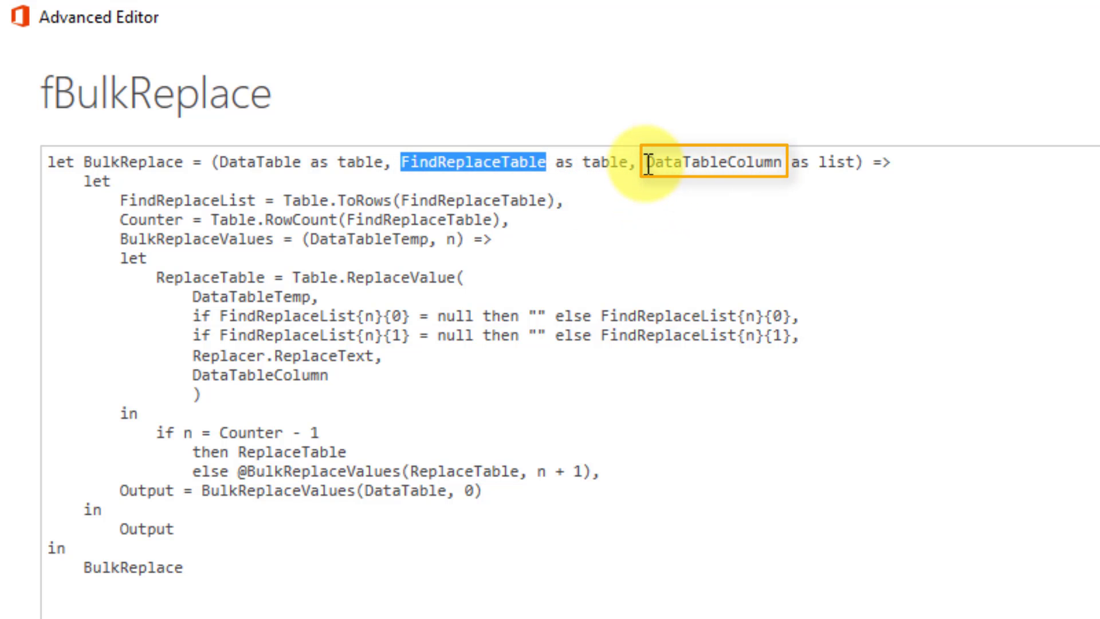
{"action": "left_click_drag", "start_coordinate": [648, 165], "coordinate": [783, 161]}
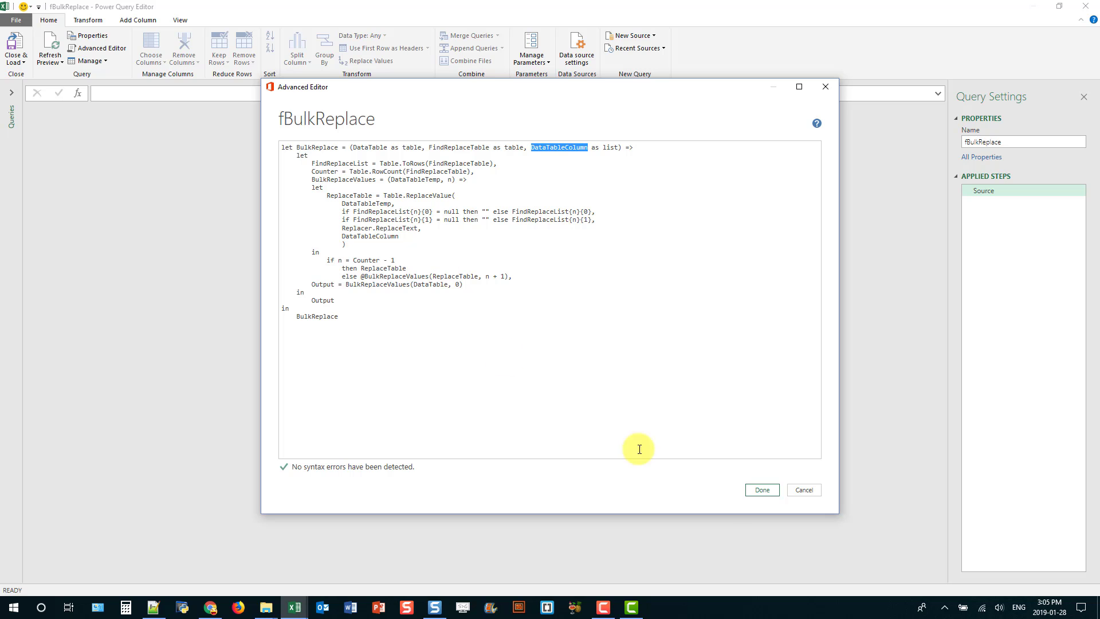
Save the function code with Done and expand the Queries pane
{"action": "left_click", "coordinate": [762, 489]}
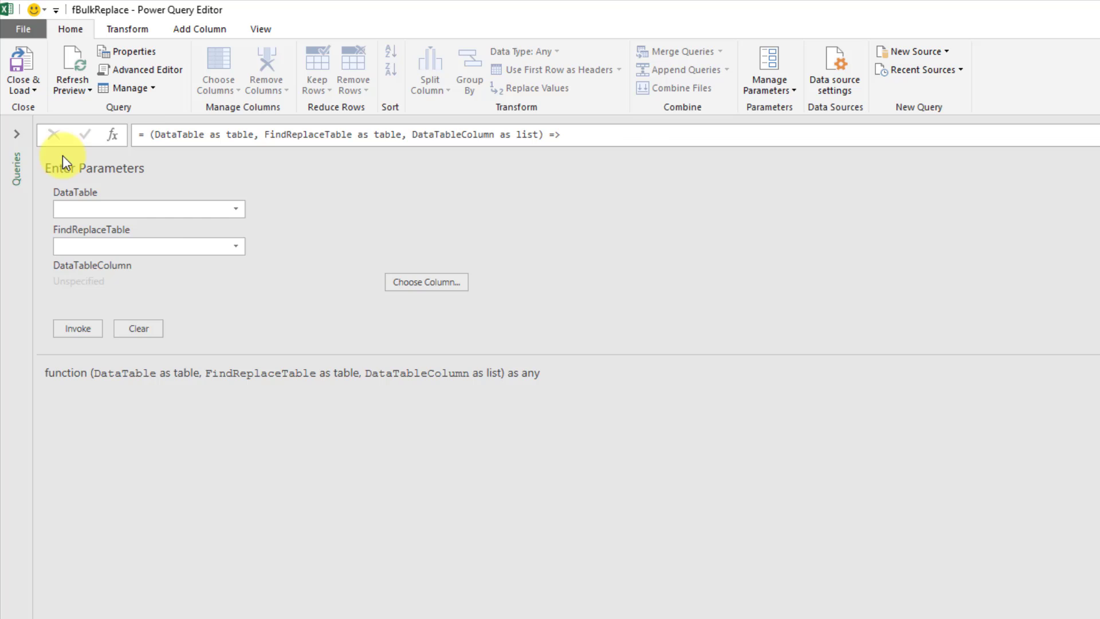
{"action": "left_click", "coordinate": [18, 137]}
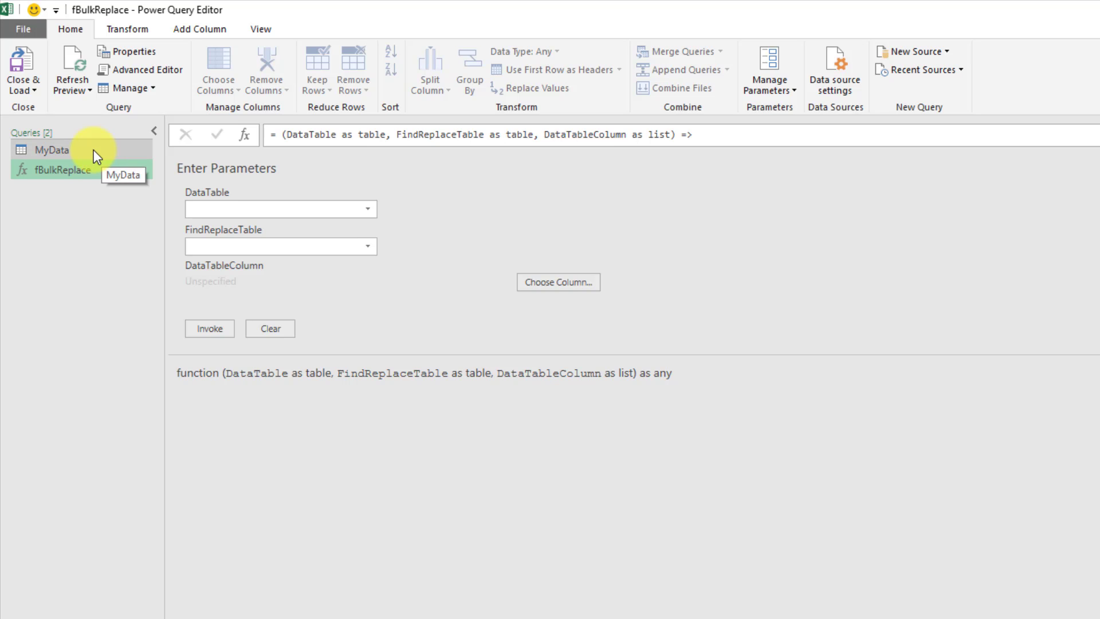
Close the editor and create a query from the Find/Replace table
{"action": "left_click", "coordinate": [30, 91]}
{"action": "left_click", "coordinate": [41, 110]}
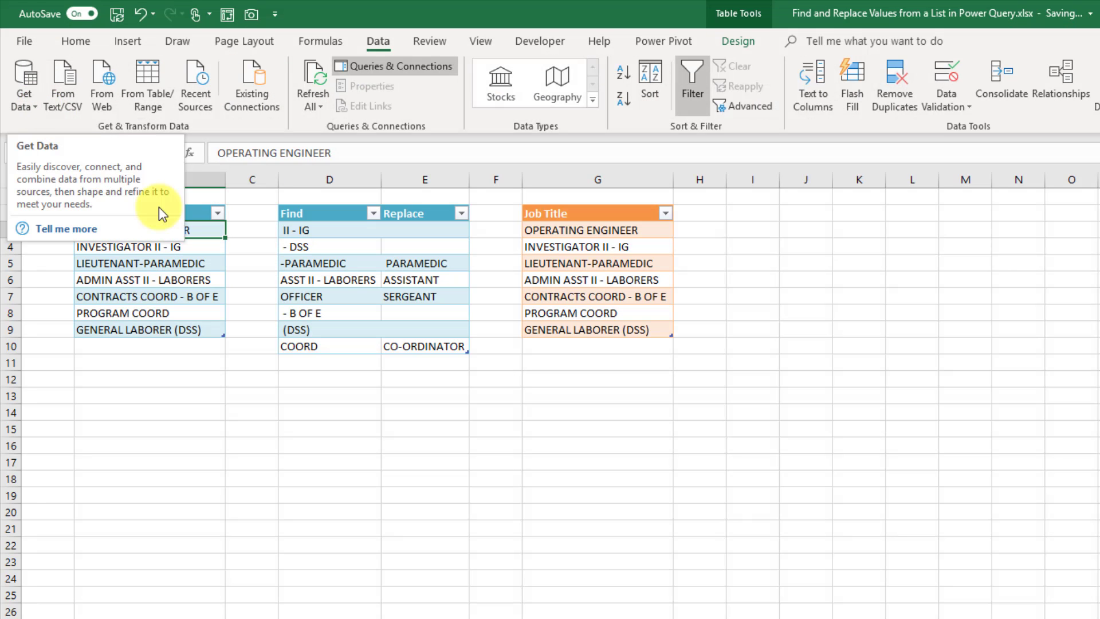
{"action": "left_click", "coordinate": [323, 268]}
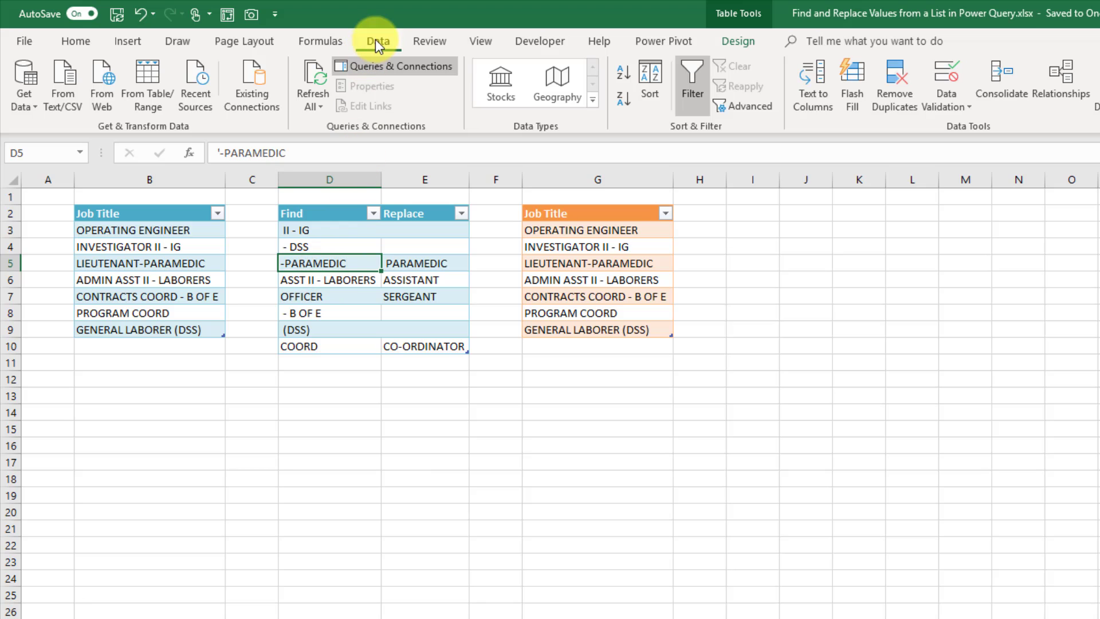
{"action": "left_click", "coordinate": [146, 95]}
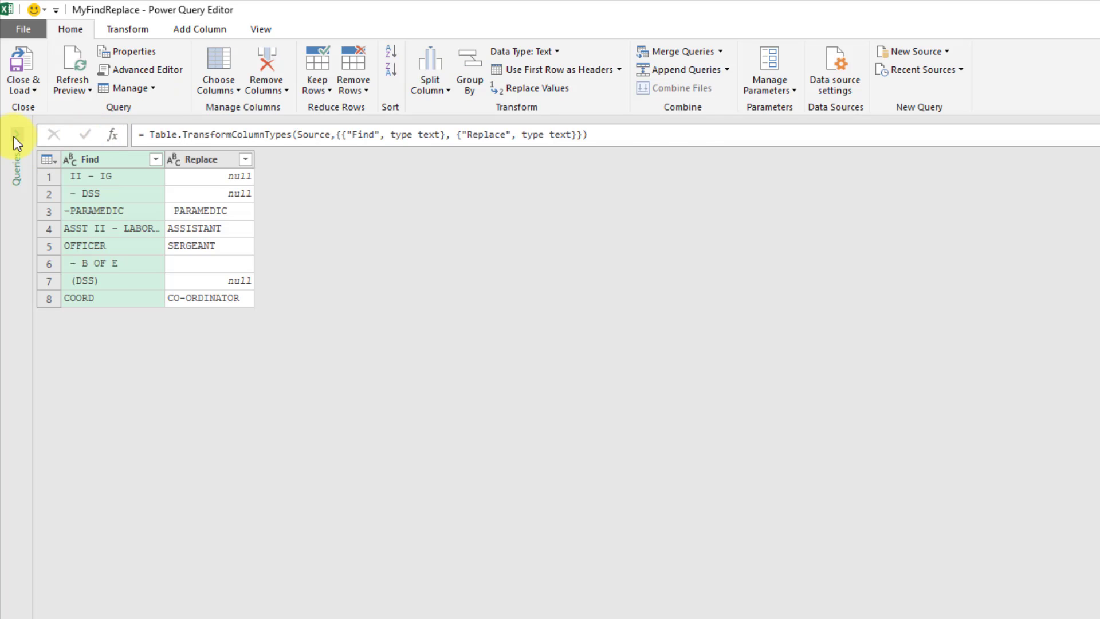
Load the MyFindReplace query as a connection only
{"action": "left_click", "coordinate": [16, 135]}
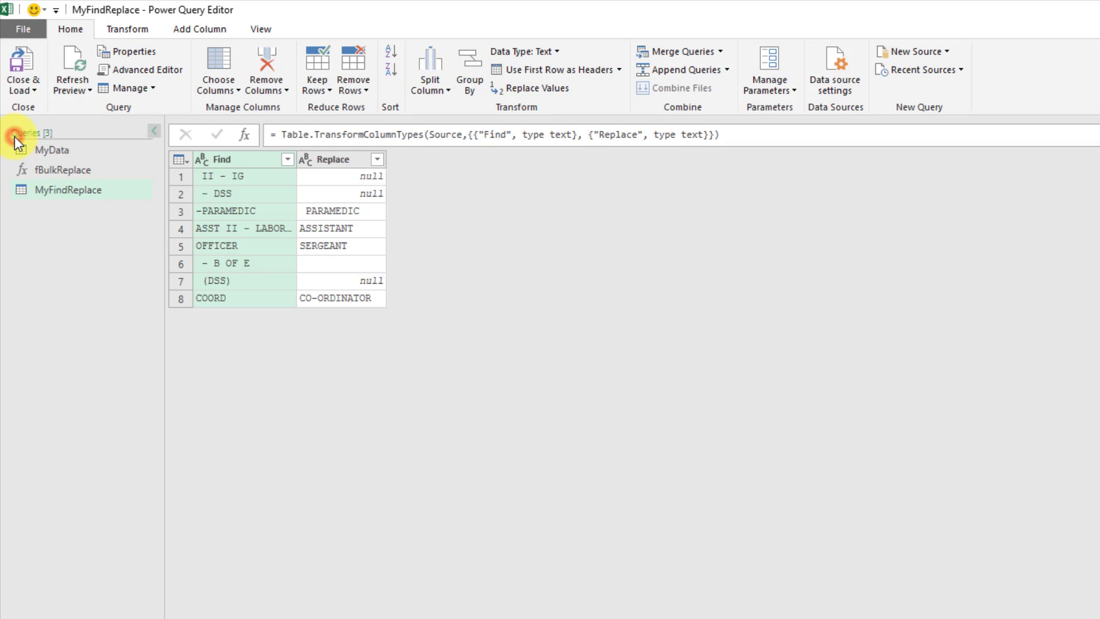
{"action": "left_click", "coordinate": [66, 191]}
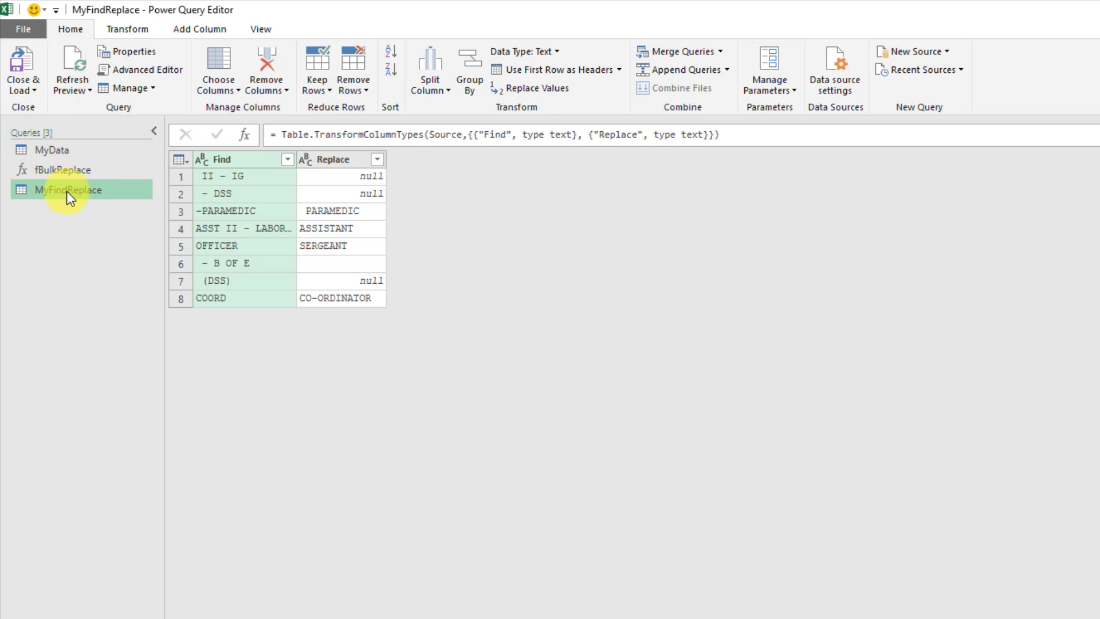
{"action": "left_click", "coordinate": [34, 88]}
{"action": "left_click", "coordinate": [65, 127]}
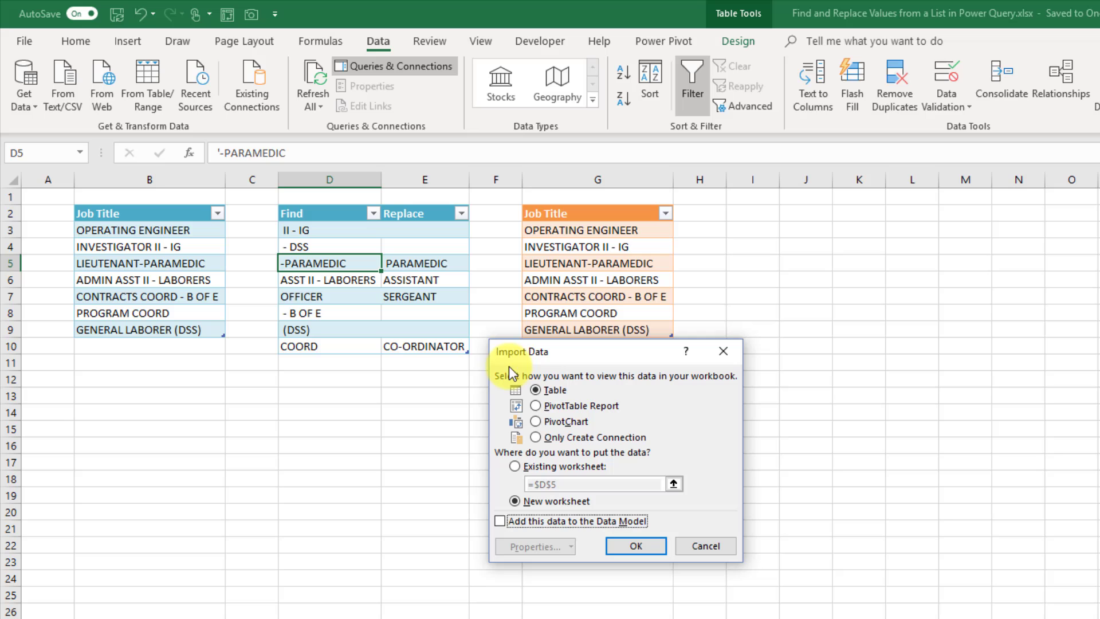
{"action": "left_click", "coordinate": [538, 438]}
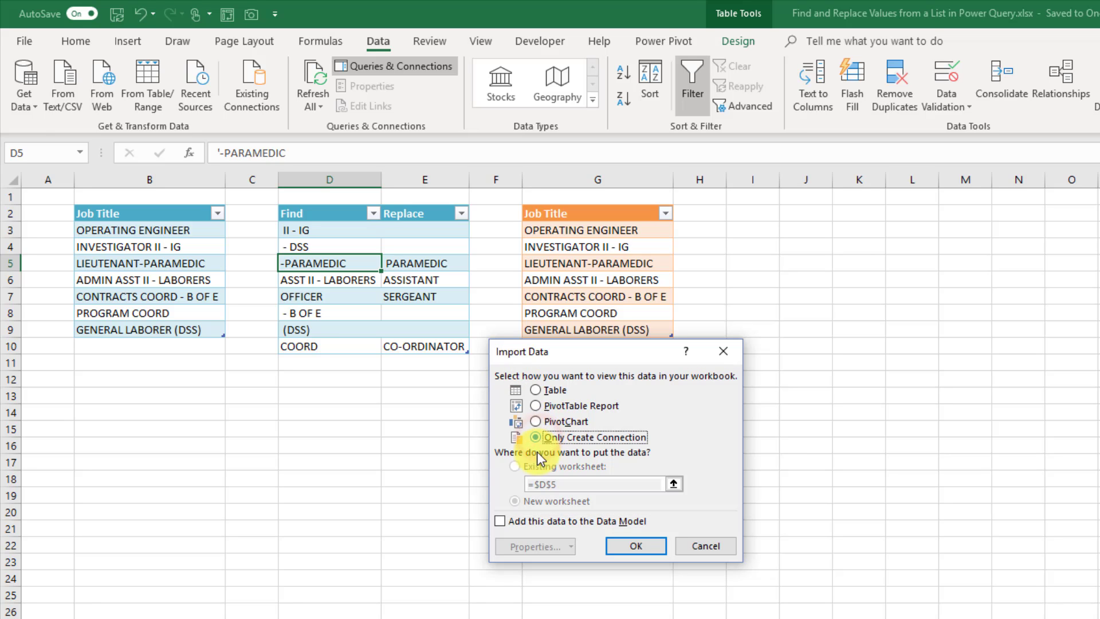
{"action": "left_click", "coordinate": [630, 547]}
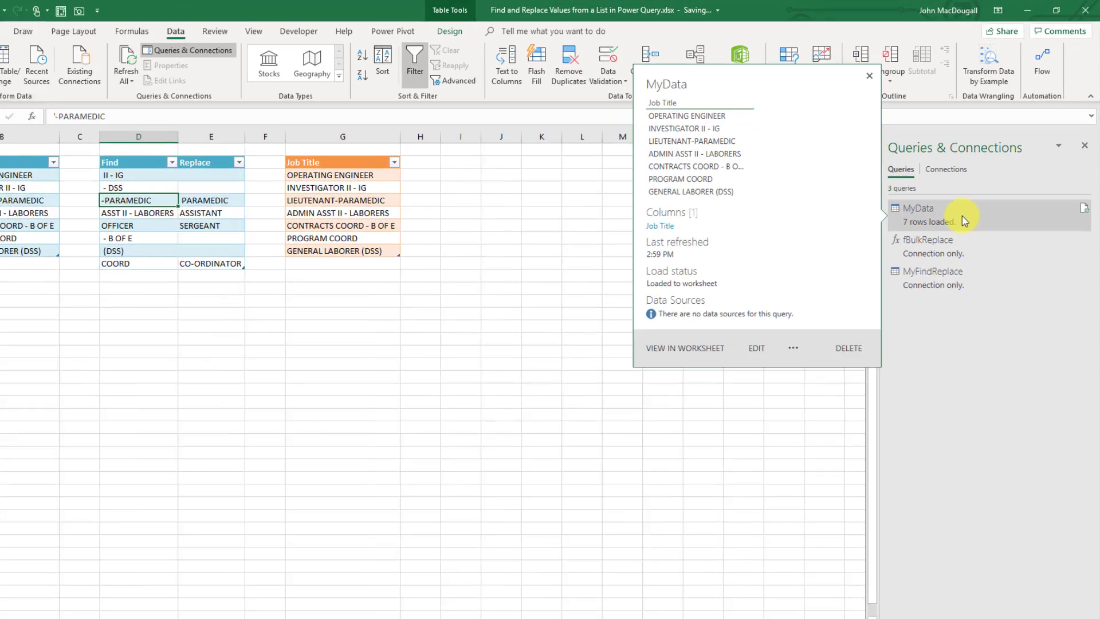
Open the MyData query's context menu in Queries & Connections to edit it
{"action": "right_click", "coordinate": [974, 196]}
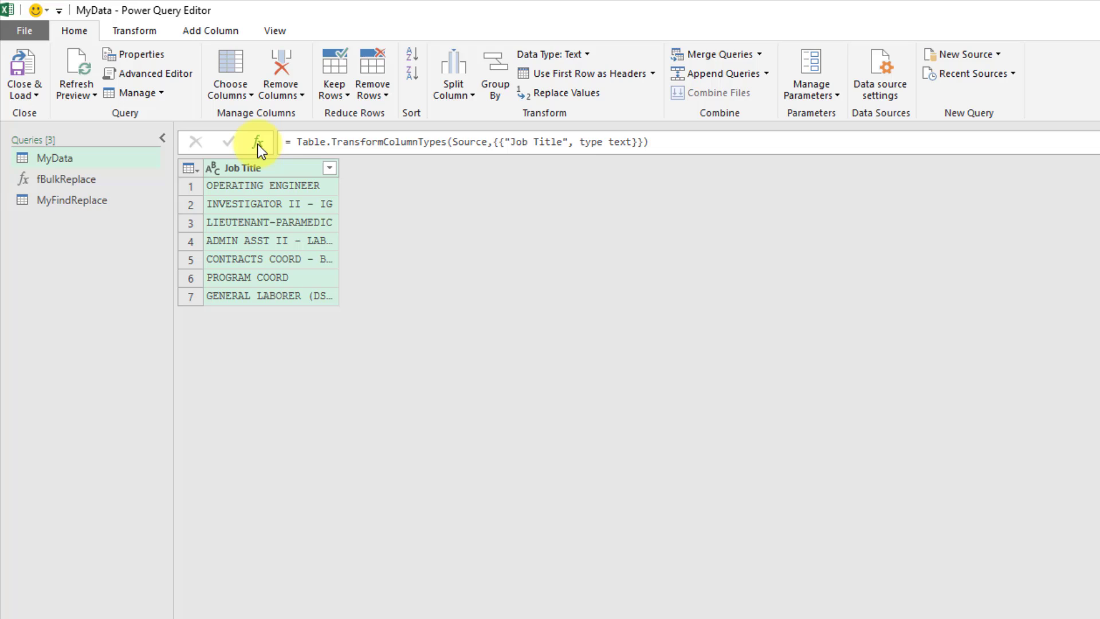
Add a step with formula = fBulkReplace(#"Changed Type",MyFindReplace,{"Job Title"})
{"action": "left_click", "coordinate": [257, 143]}
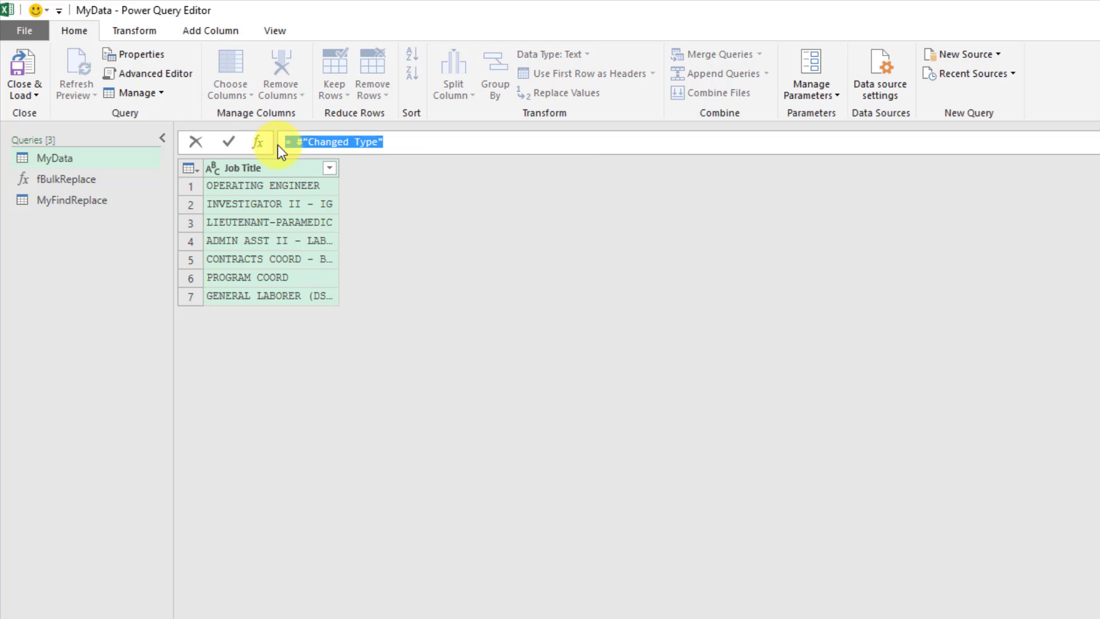
{"action": "left_click", "coordinate": [294, 145]}
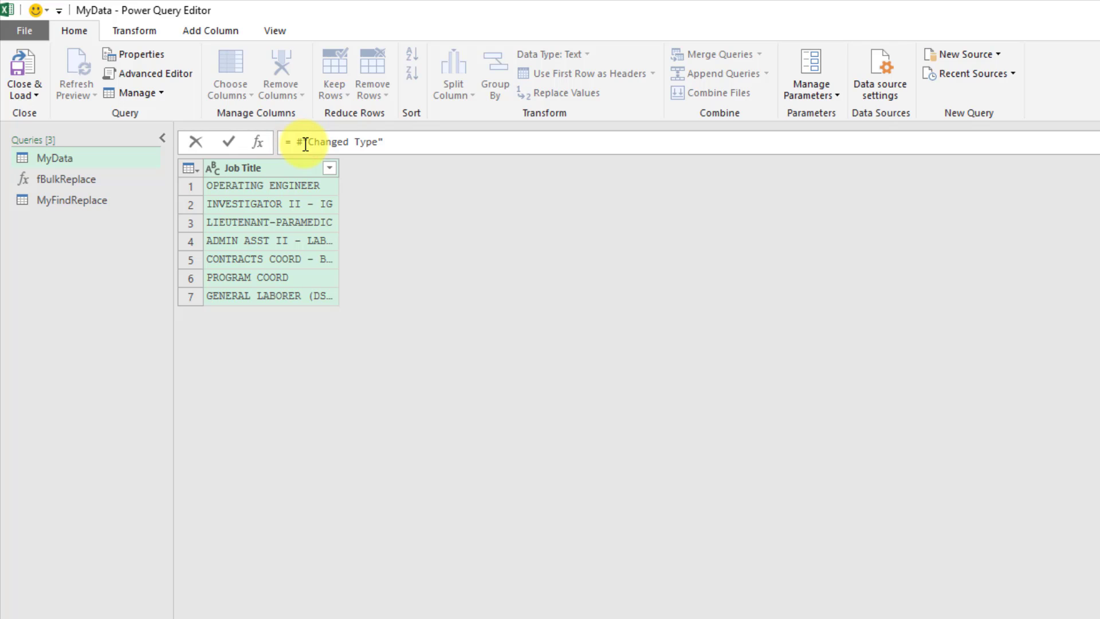
{"action": "type", "text": "fBulkReplace"}
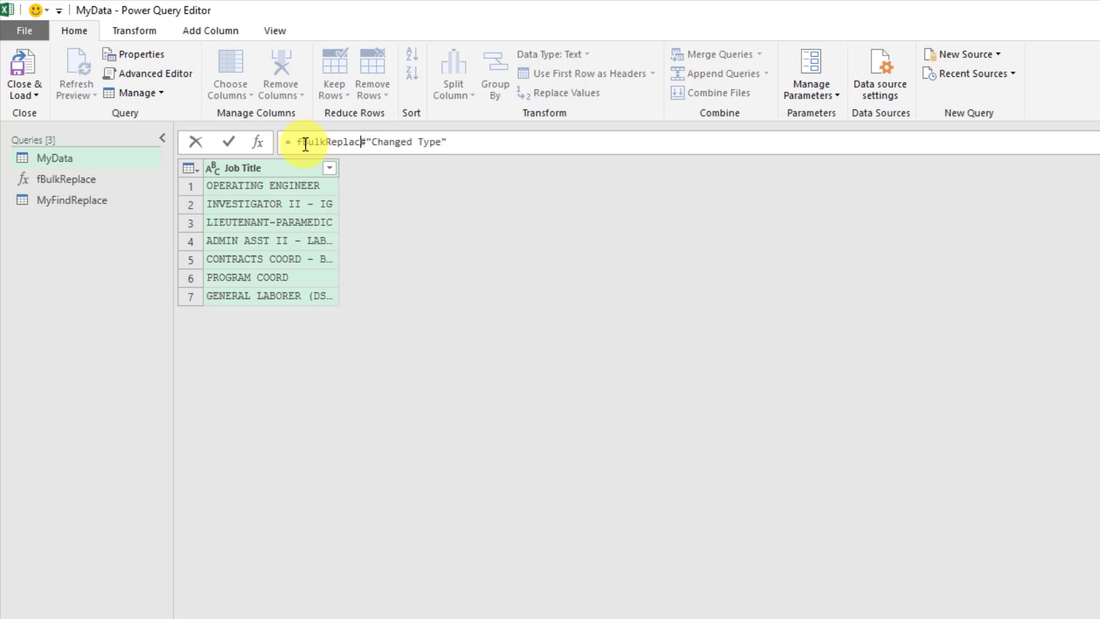
{"action": "type", "text": "("}
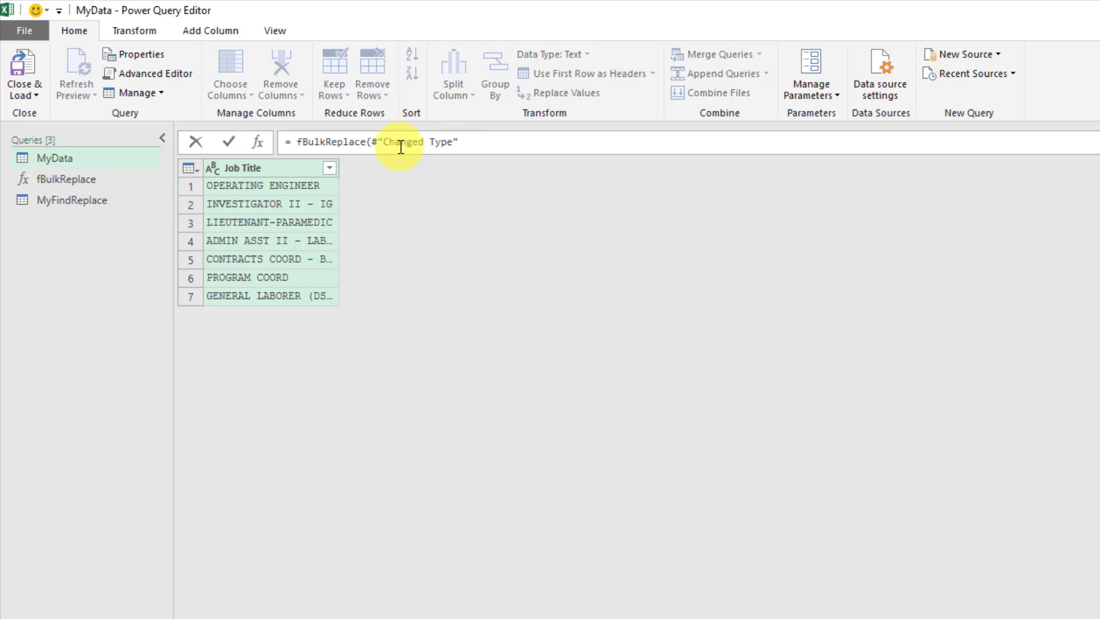
{"action": "left_click", "coordinate": [467, 142]}
{"action": "type", "text": ",MyFind"}
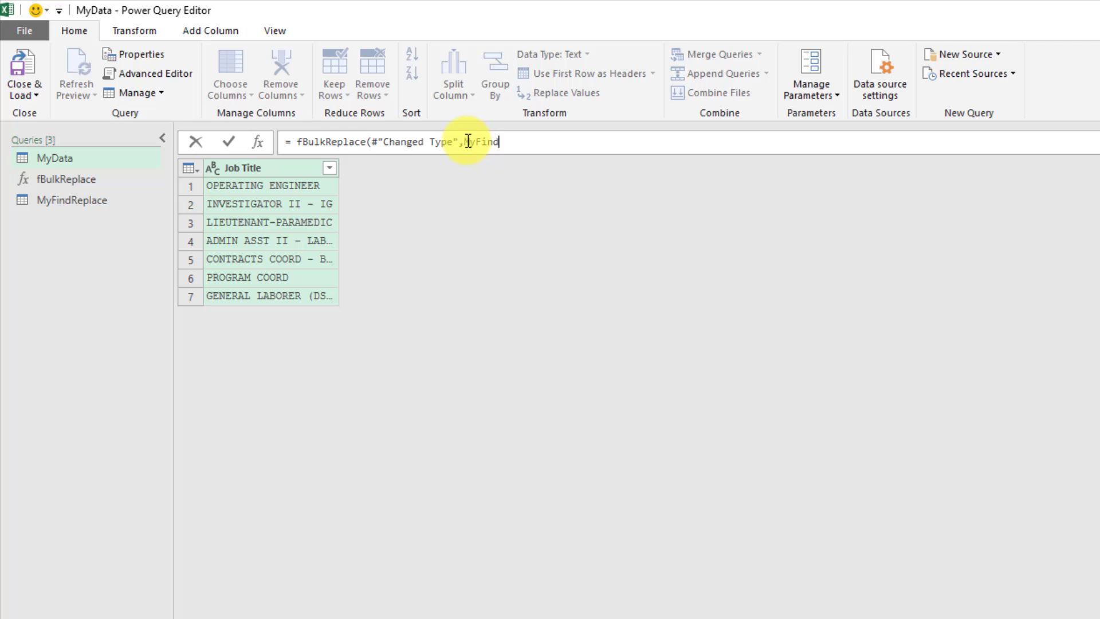
{"action": "type", "text": "Replace,{\""}
{"action": "type", "text": "Job Title"}
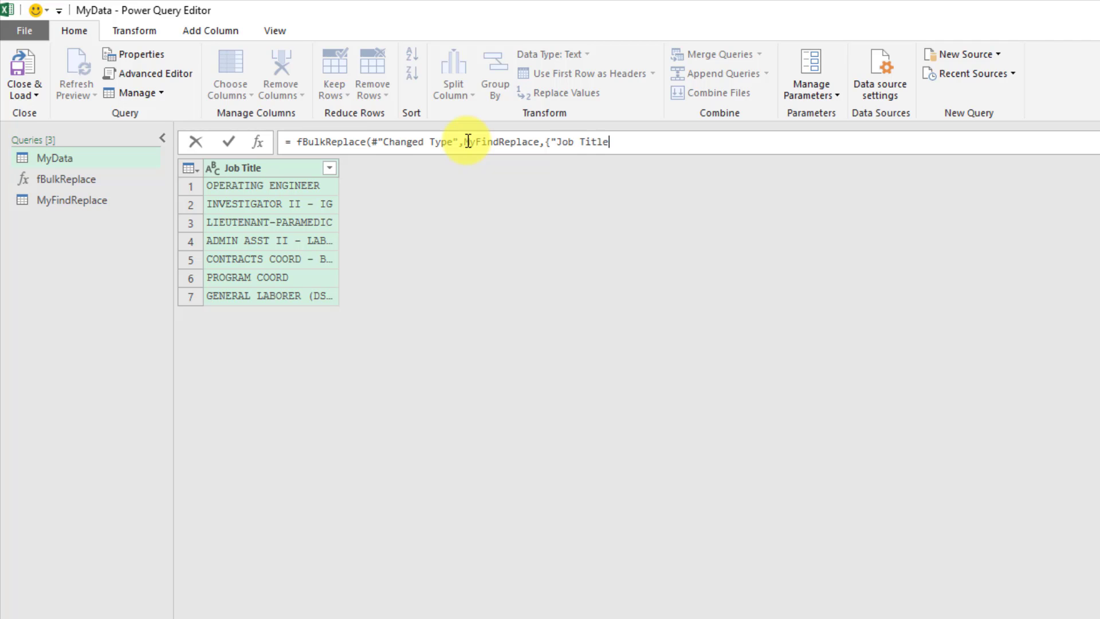
{"action": "type", "text": "\"})"}
Commit the fBulkReplace step and load the cleaned titles, e.g. ADMIN ASSISTANT, into the G2 table
{"action": "left_click", "coordinate": [229, 143]}
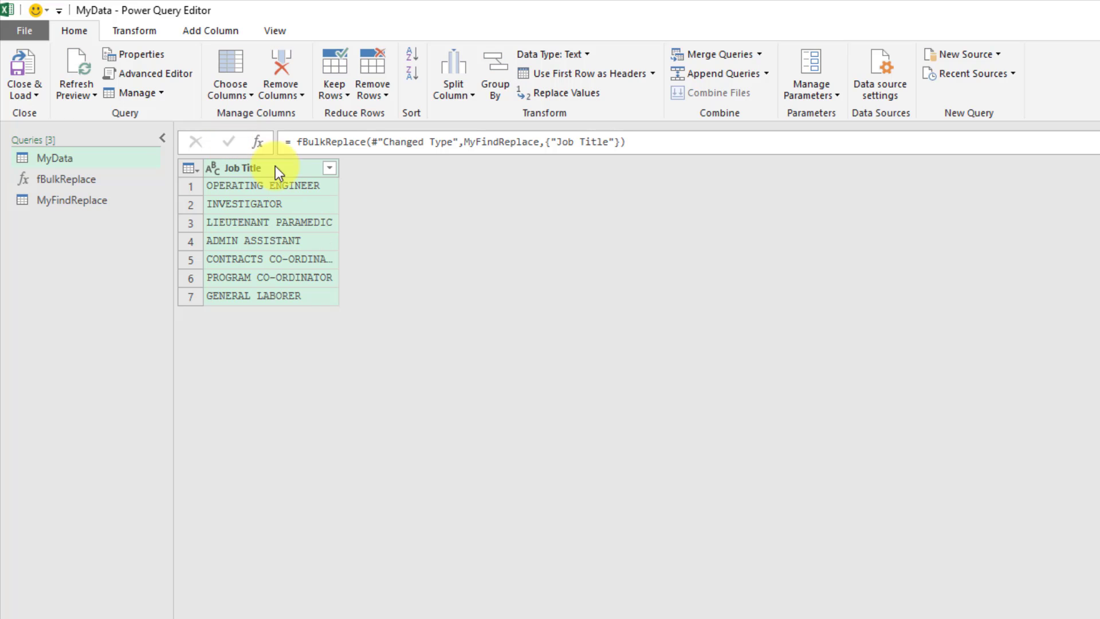
{"action": "left_click_drag", "start_coordinate": [339, 170], "coordinate": [390, 175]}
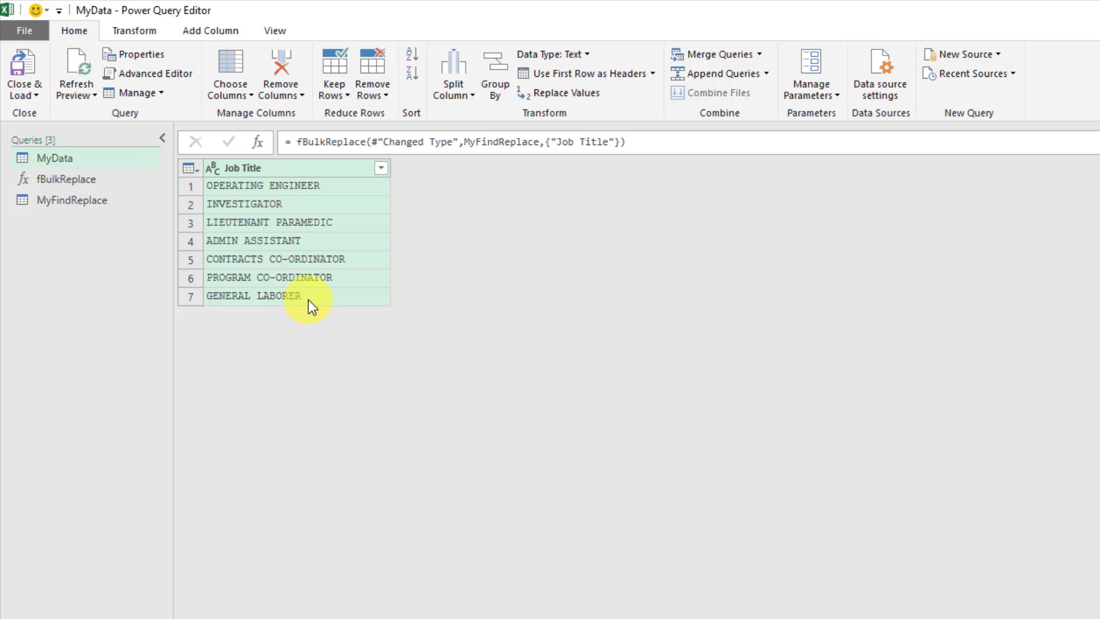
{"action": "left_click", "coordinate": [36, 92]}
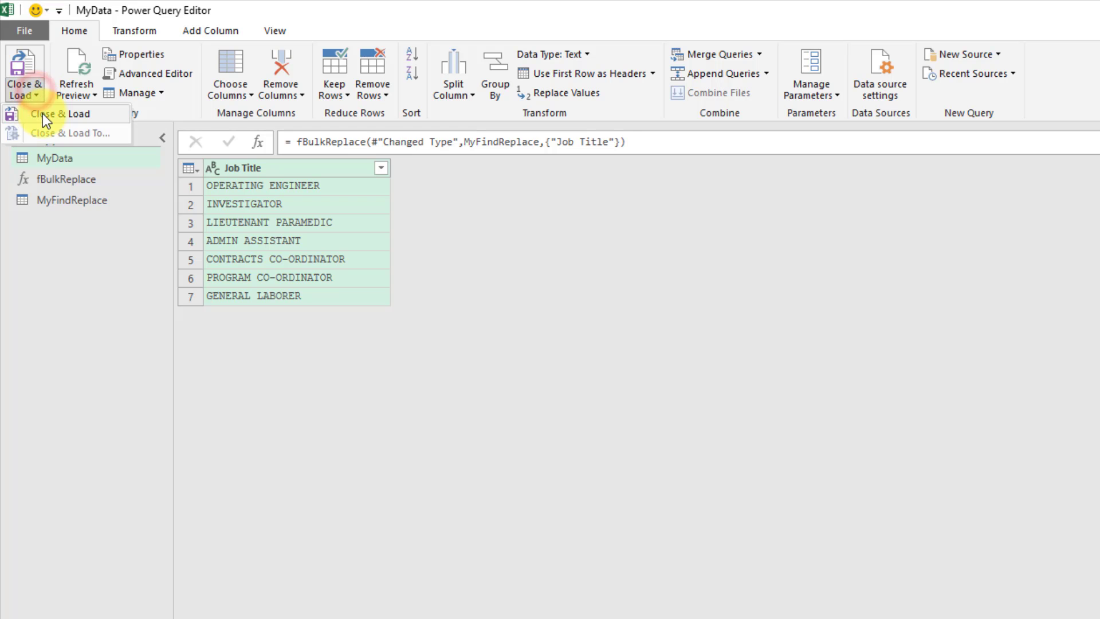
{"action": "left_click", "coordinate": [43, 114]}
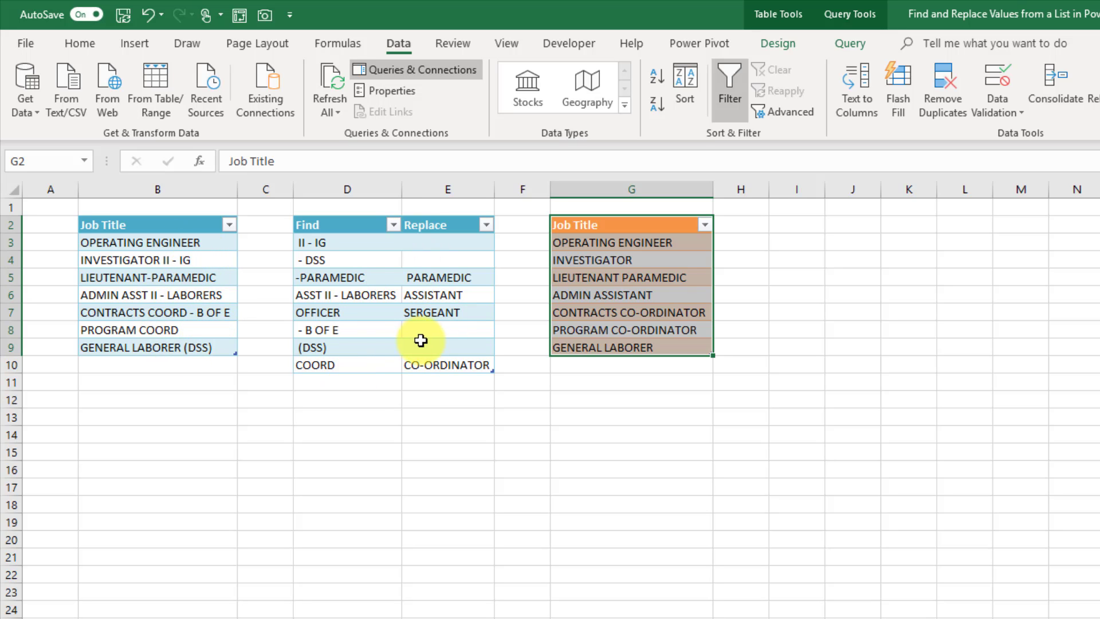
{"action": "left_click", "coordinate": [646, 290]}
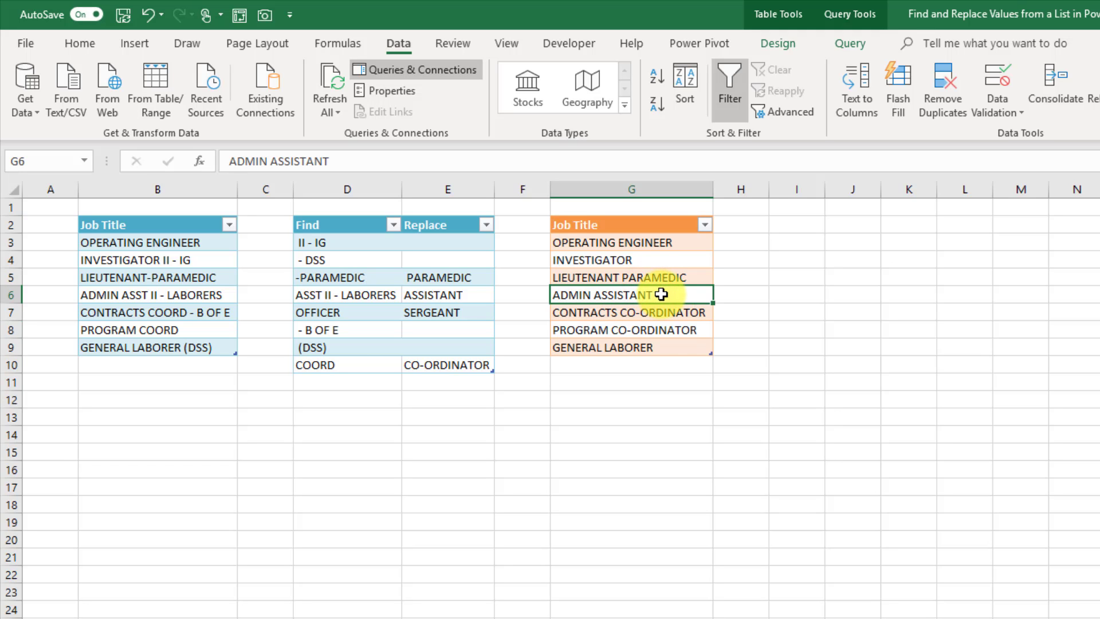